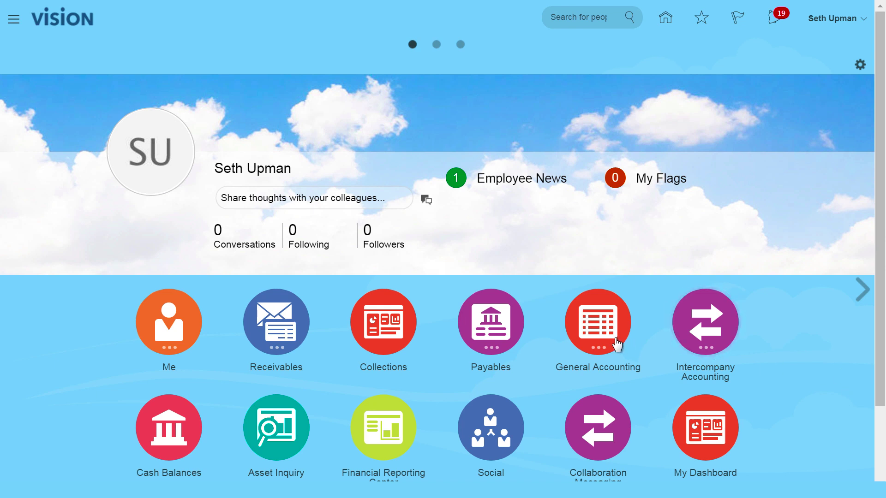
- Open the Journals work area under General Accounting for ACME Ledger US
click(597, 335)
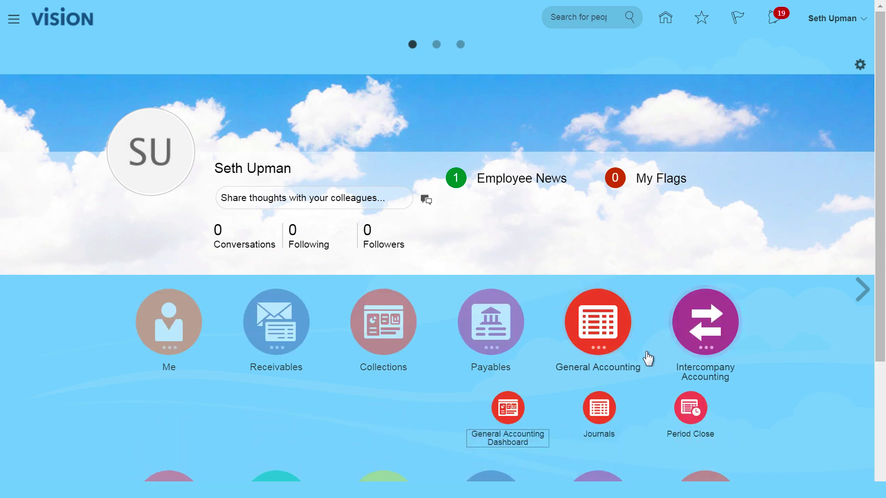
click(601, 415)
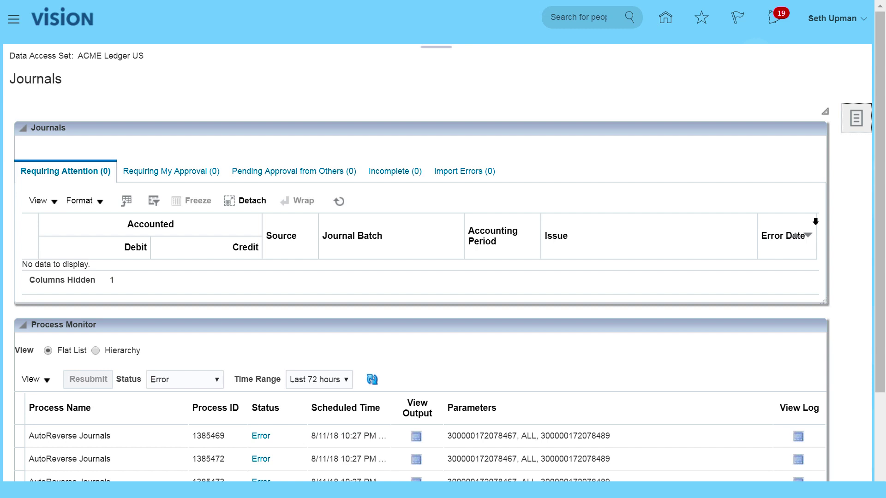
- Download the Create Journal in Spreadsheet workbook and open JournalEntry (1).xlsx in Excel
click(856, 118)
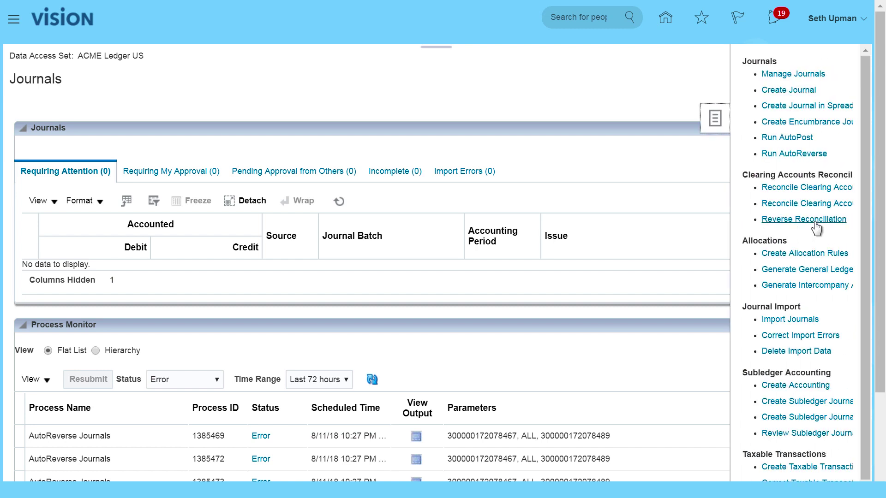
click(789, 107)
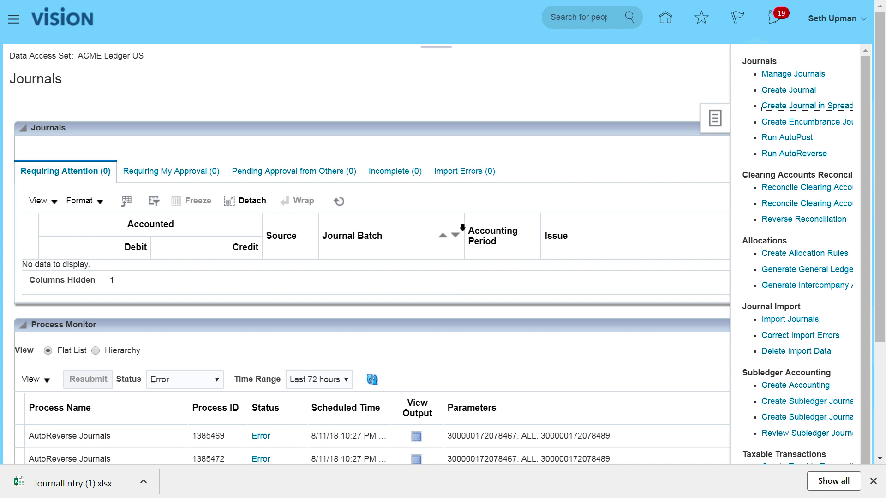
click(69, 489)
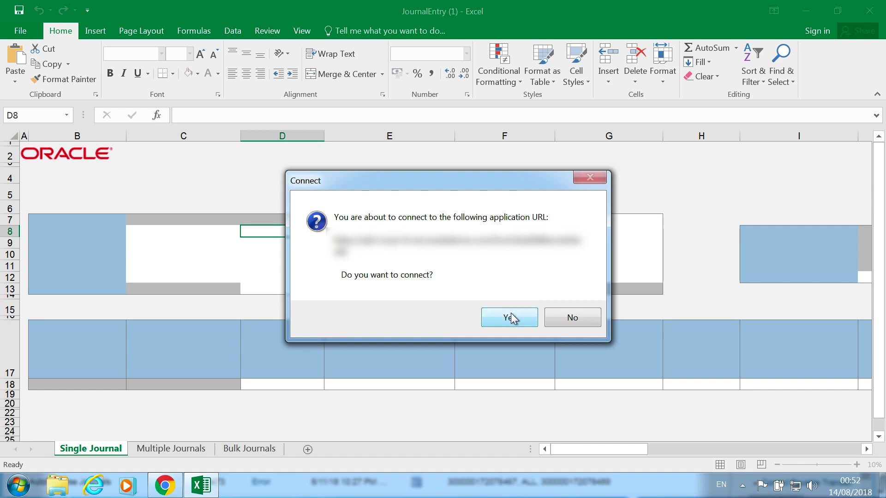
- Connect the workbook to Oracle Cloud and sign in with the user ID and password
click(509, 317)
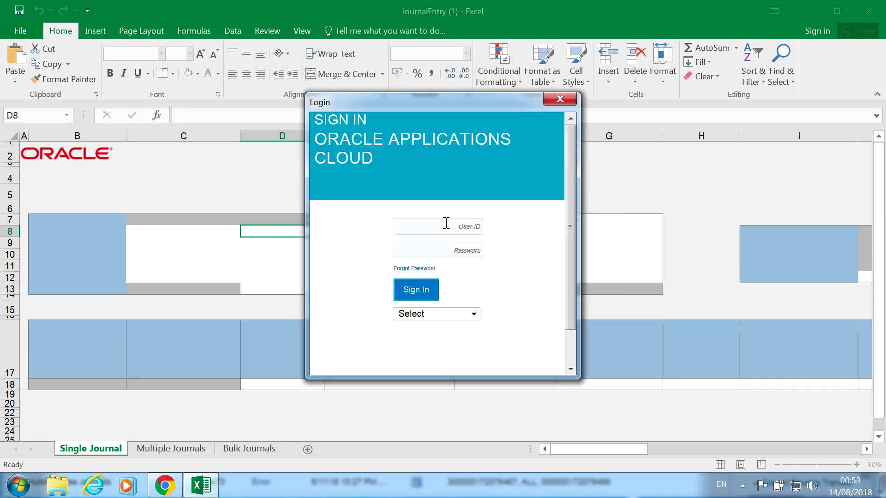
click(413, 228)
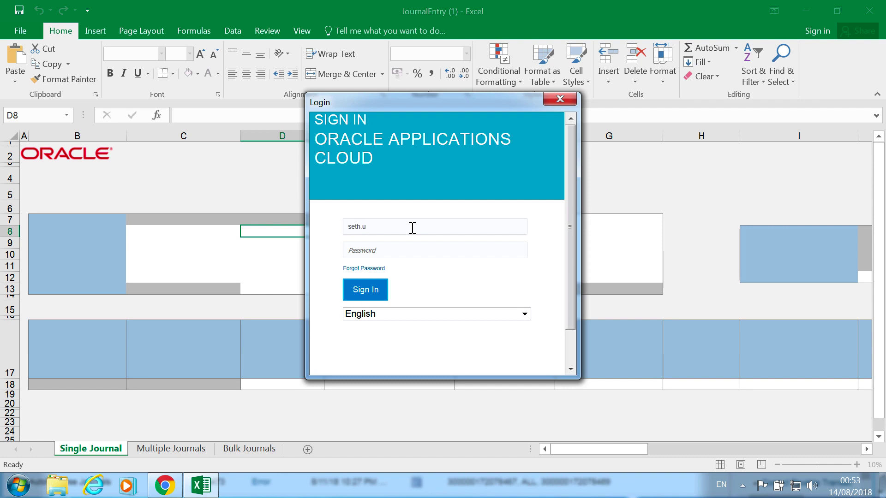
key(Tab)
click(378, 292)
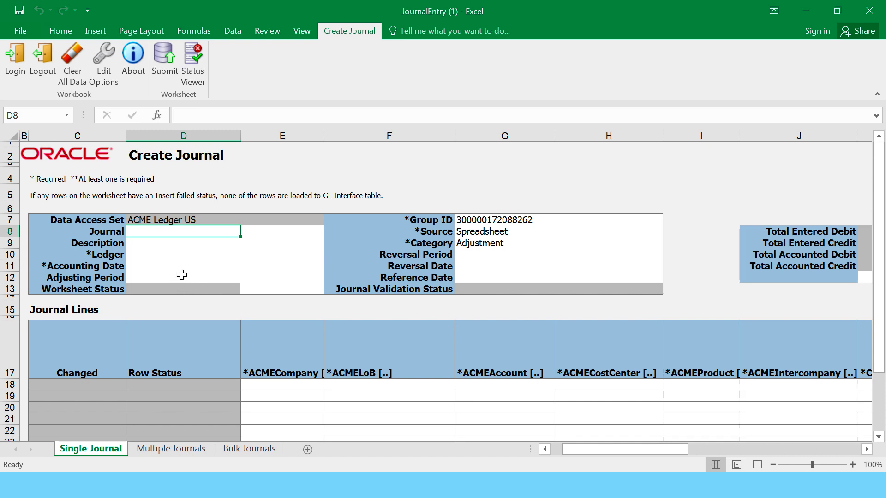
- Enter 'Legacy Monthly Adjustment' as the journal name and copy it into the Description
text(Monthl)
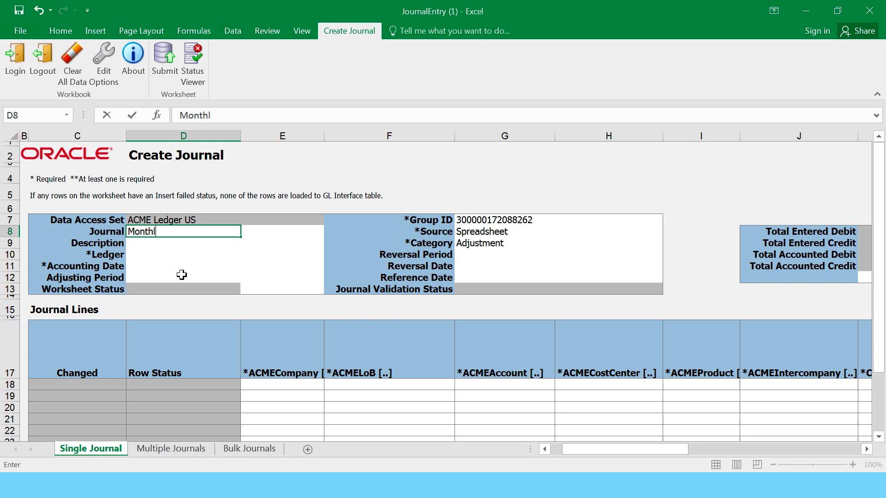
text(y Adjustment)
key(ctrl+Return)
key(Left)
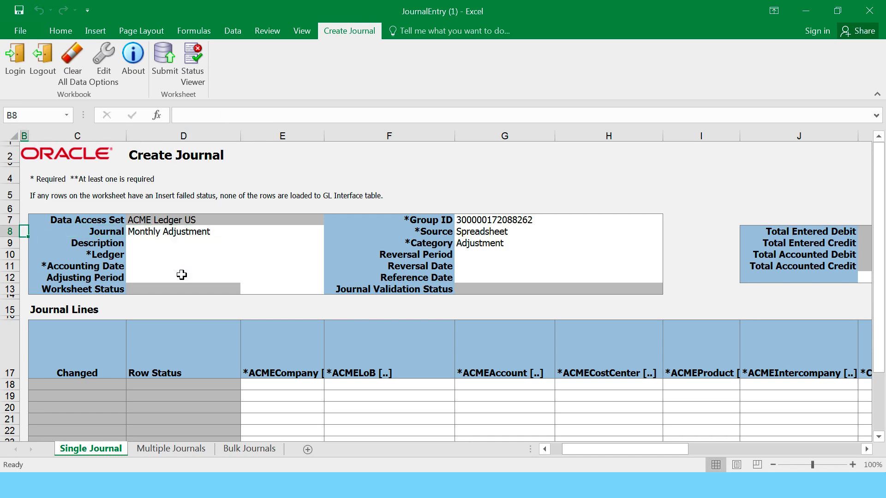
key(Right)
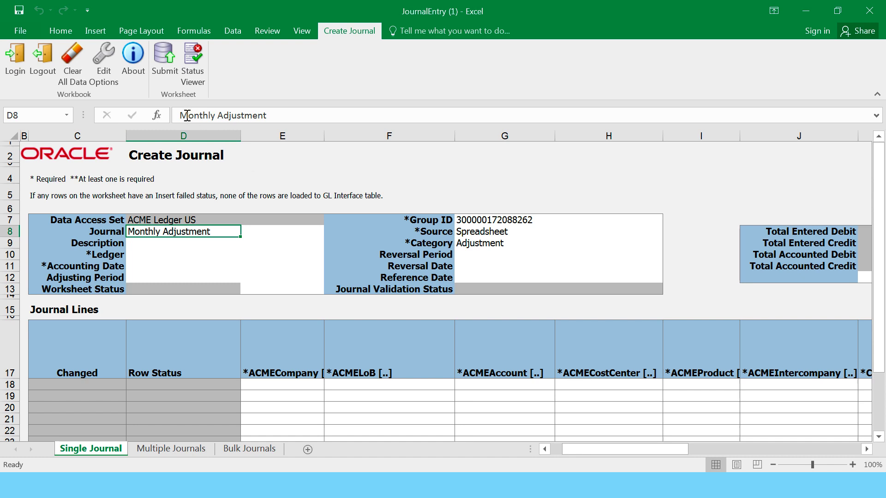
click(180, 115)
text(Legacy)
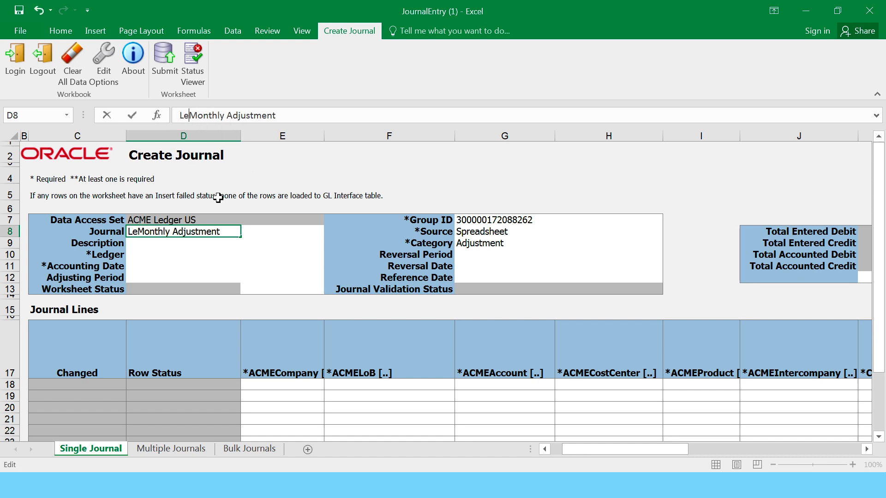
key(ctrl+Return)
key(ctrl+c)
key(Down)
key(Return)
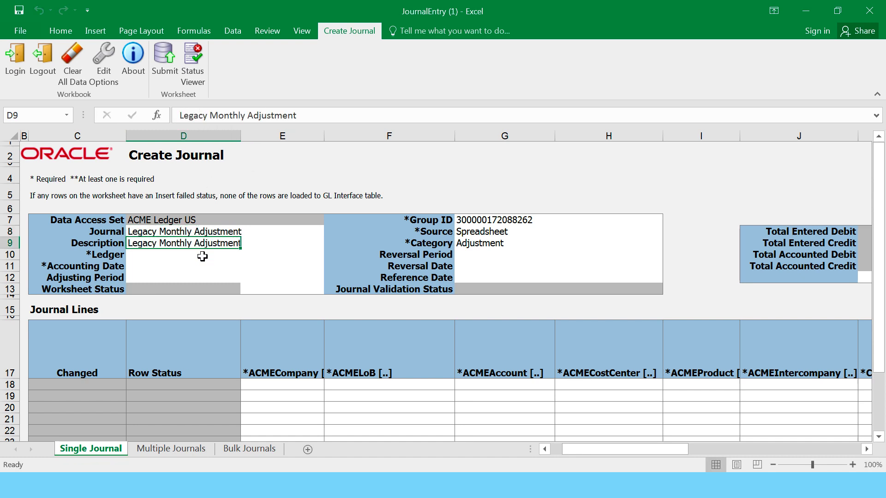
- Set the ledger to ACME Ledger US and the accounting date to 01/01/2018
key(Down)
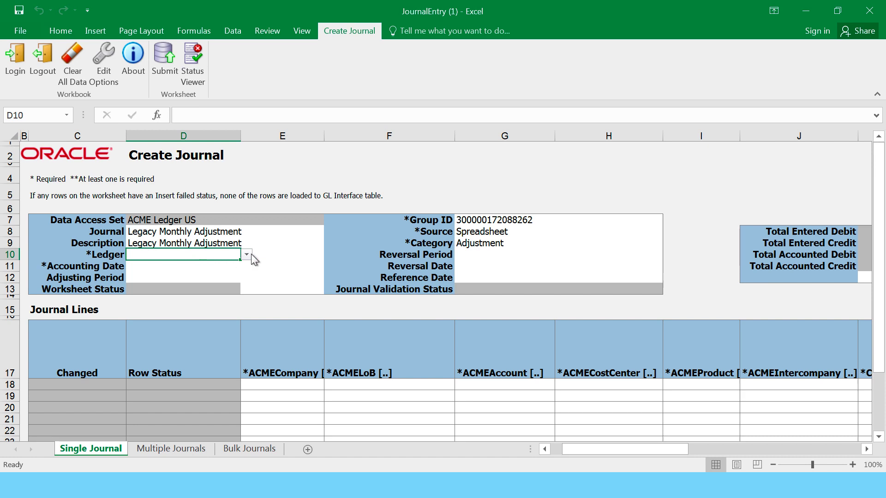
click(247, 254)
click(188, 265)
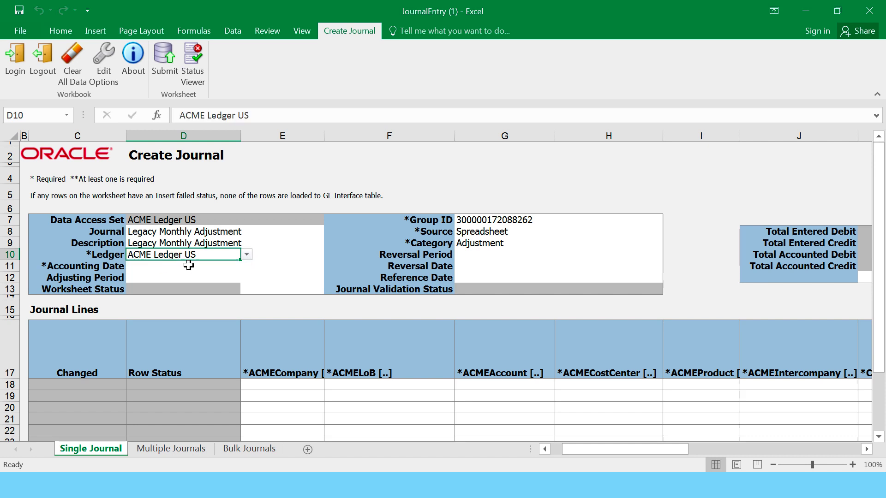
click(164, 266)
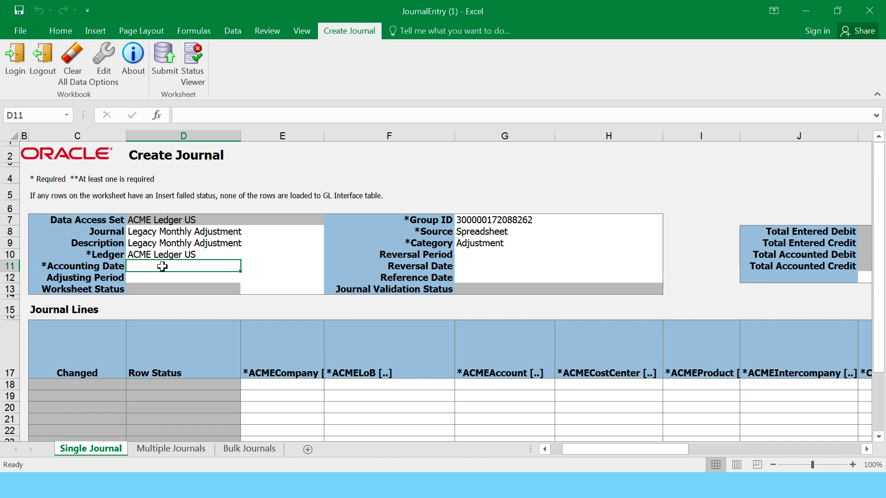
double_click(197, 267)
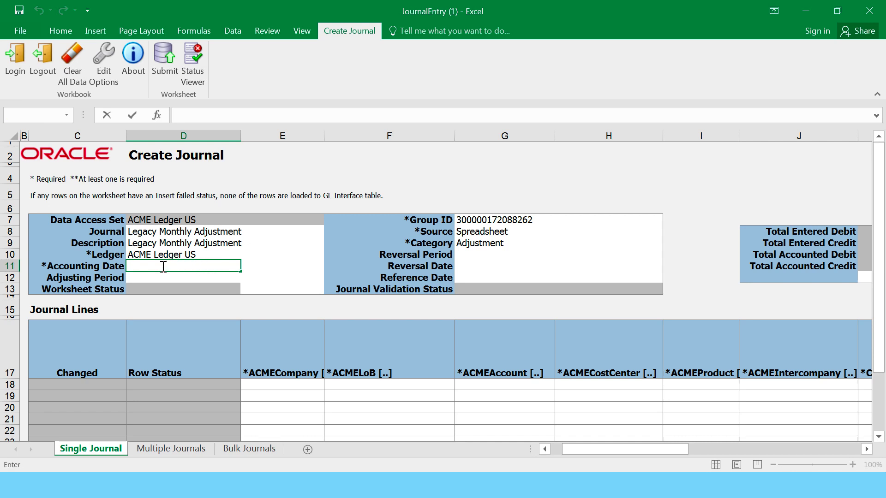
text(1//1/2018)
click(176, 276)
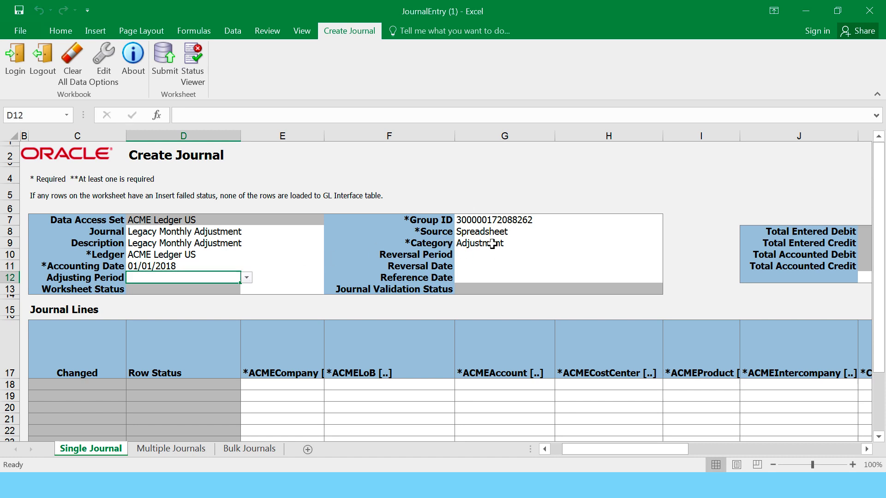
- Confirm Source Spreadsheet and Category Adjustment, then select a company cell in the journal lines
click(468, 231)
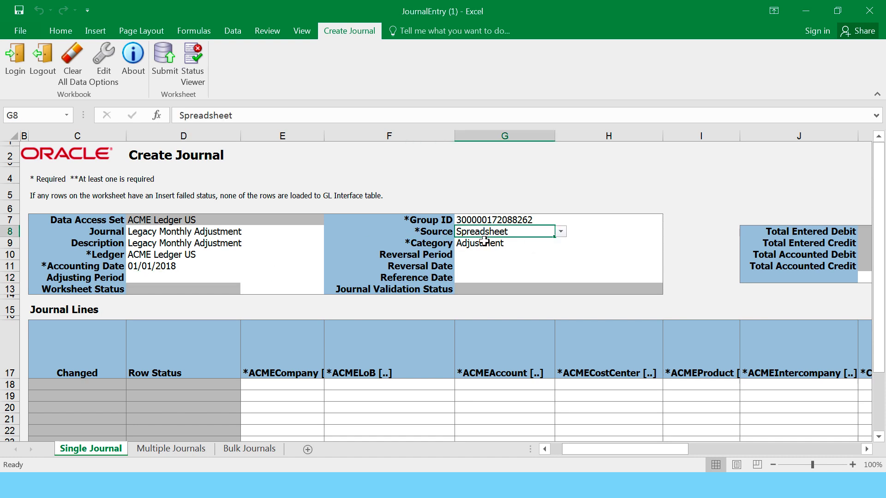
click(483, 241)
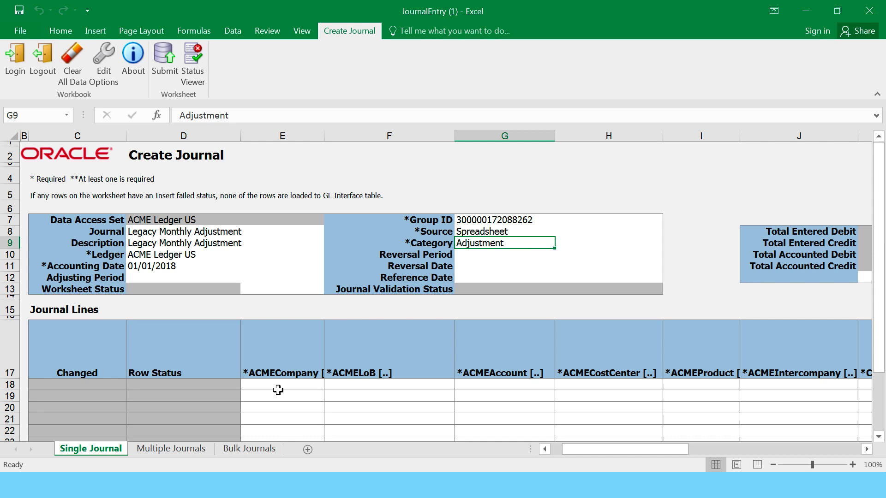
scroll(278, 391, down, 3)
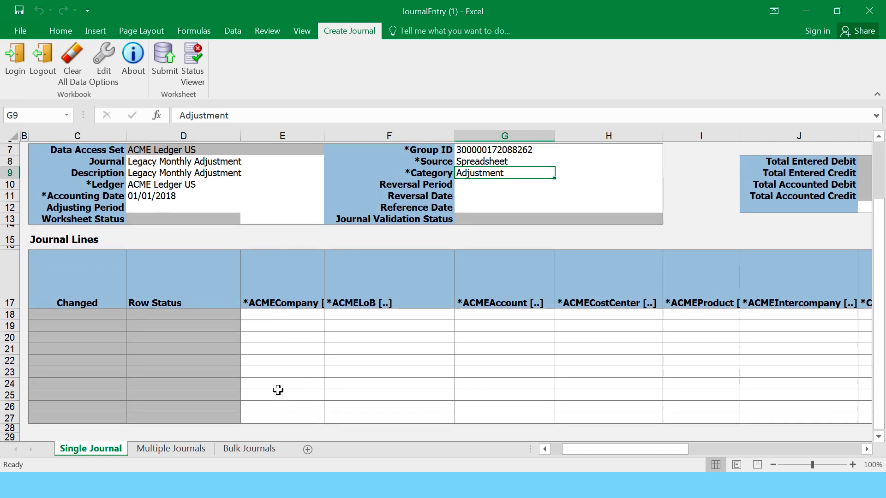
click(284, 301)
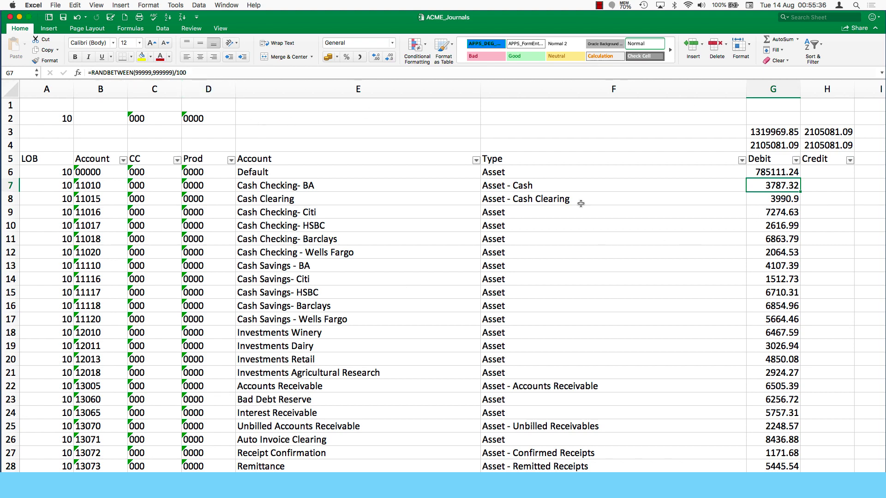
scroll(743, 322, down, 3)
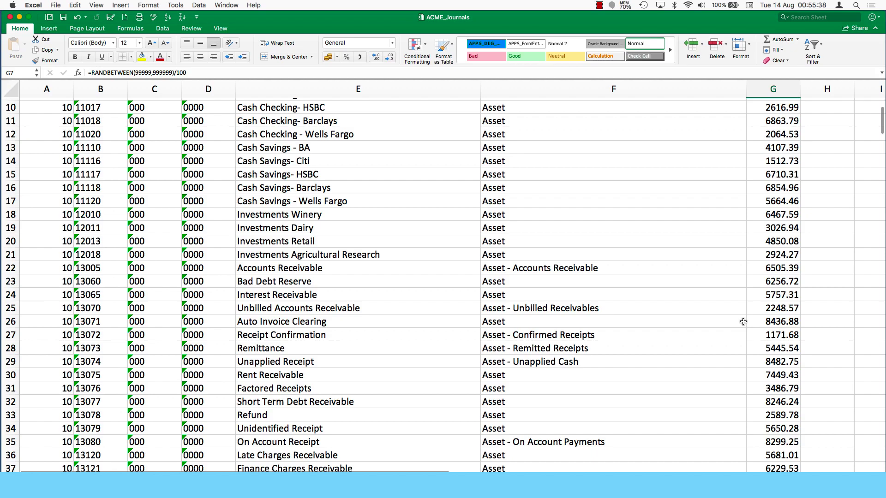
scroll(743, 322, down, 20)
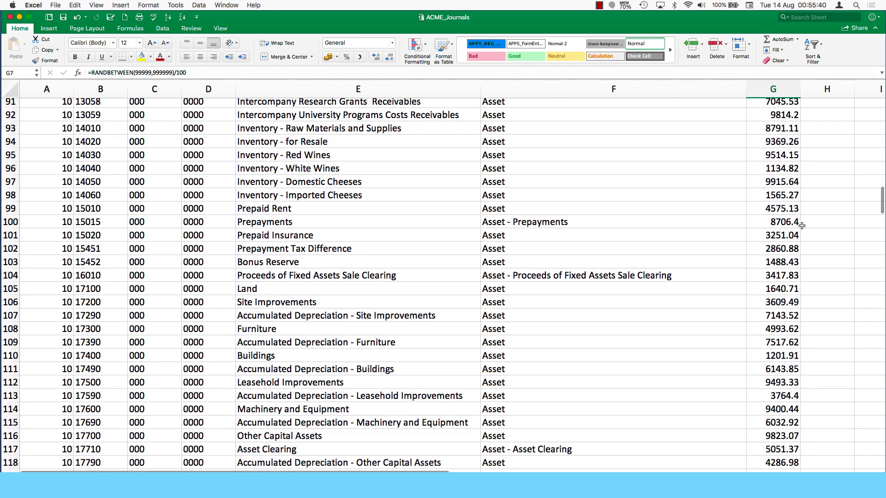
scroll(630, 347, up, 4)
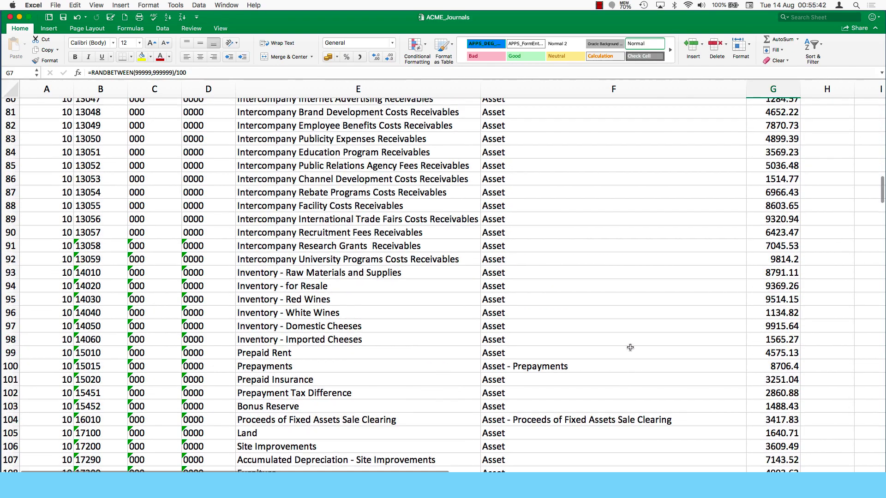
scroll(630, 347, up, 20)
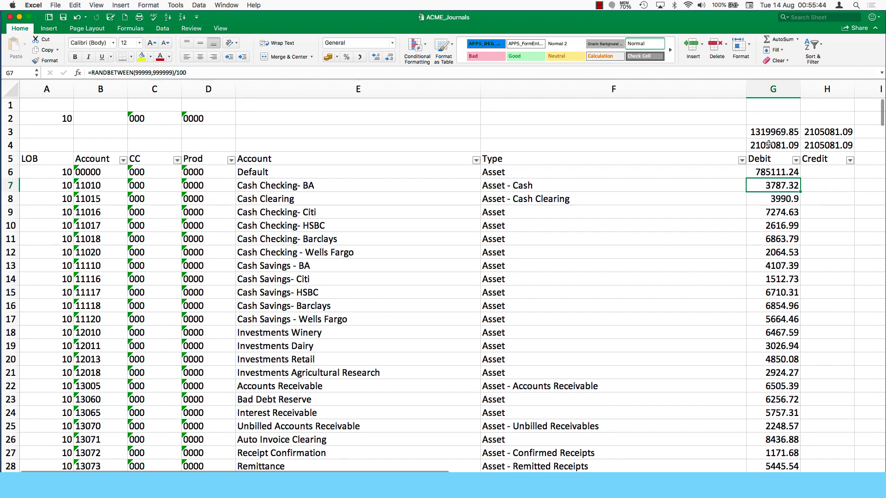
click(768, 145)
click(768, 173)
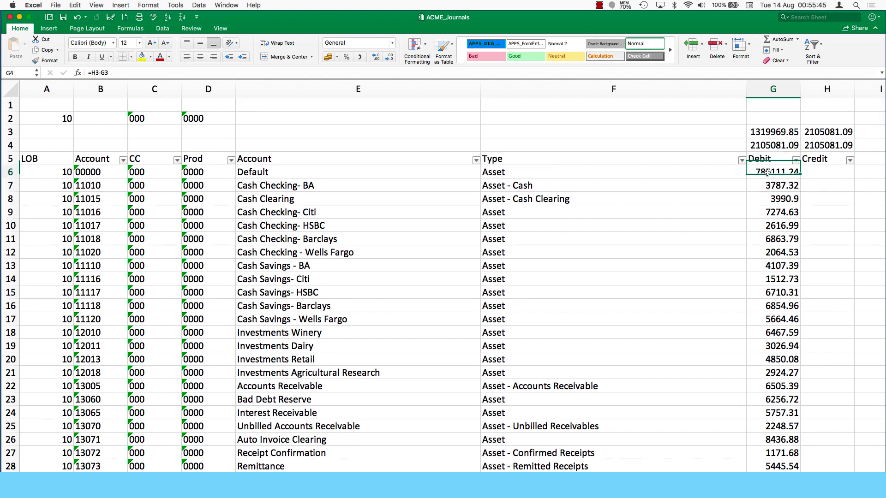
click(662, 247)
click(712, 262)
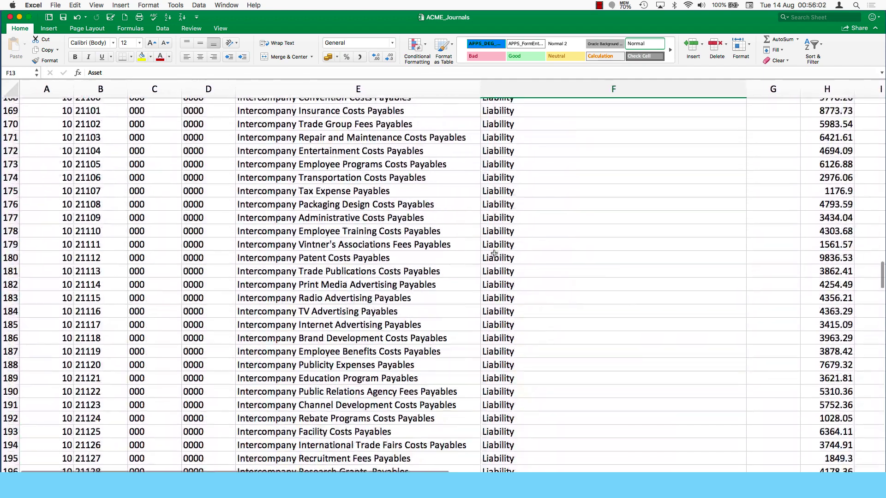
scroll(494, 253, up, 20)
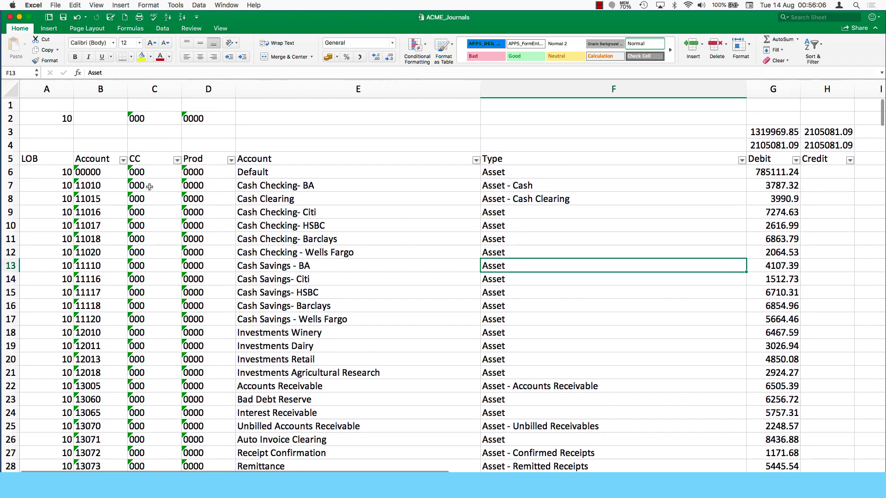
scroll(180, 270, down, 20)
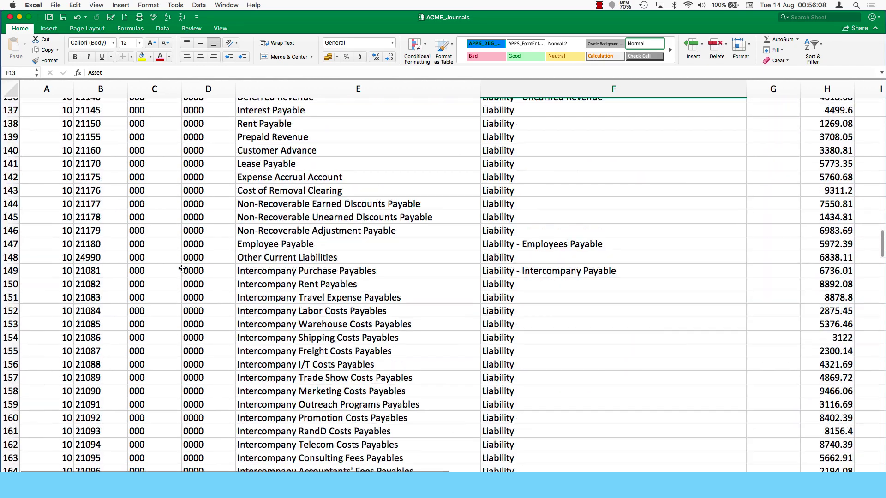
scroll(182, 268, down, 20)
scroll(183, 268, up, 20)
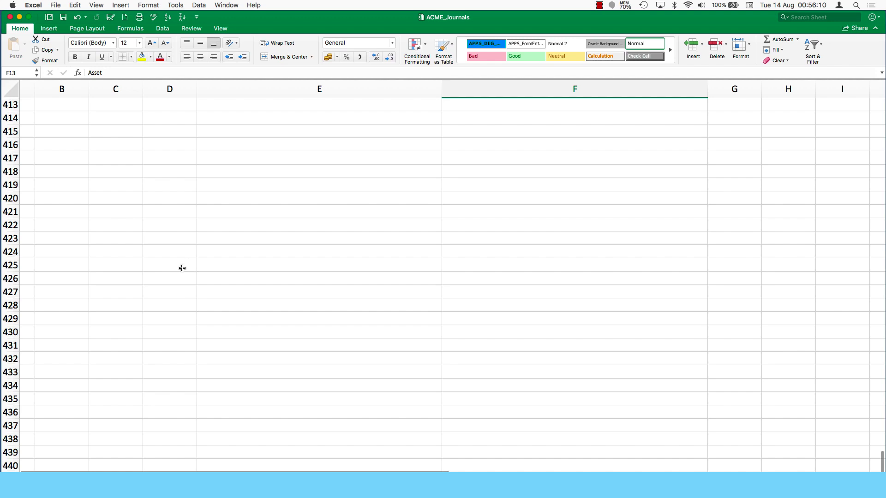
scroll(182, 268, up, 20)
scroll(182, 268, down, 15)
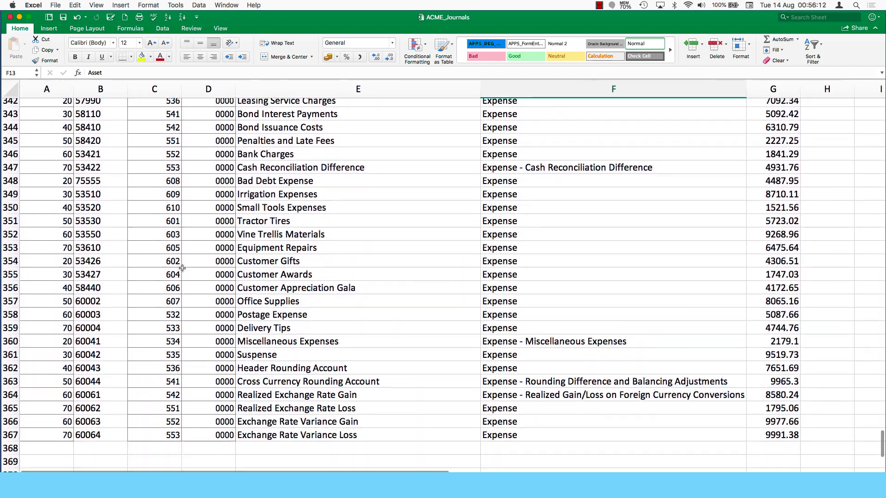
scroll(29, 401, up, 1)
scroll(164, 314, up, 20)
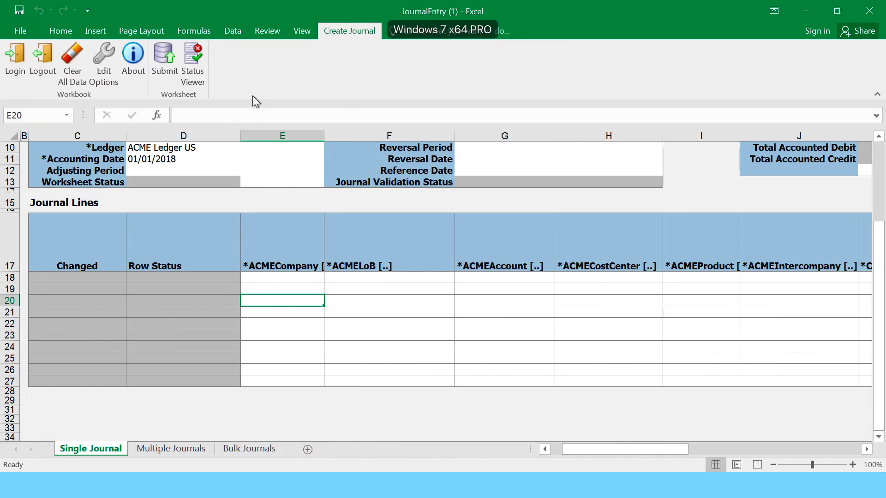
- Unprotect the Single Journal sheet from the Review ribbon
click(295, 29)
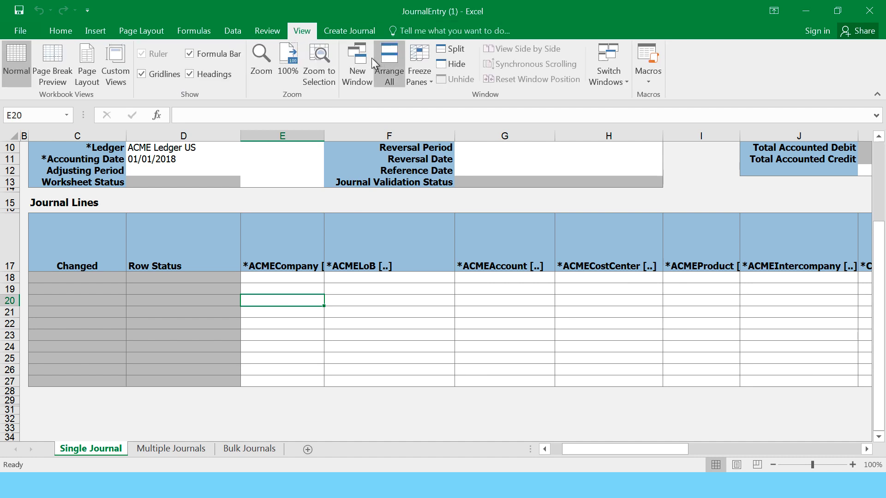
click(272, 30)
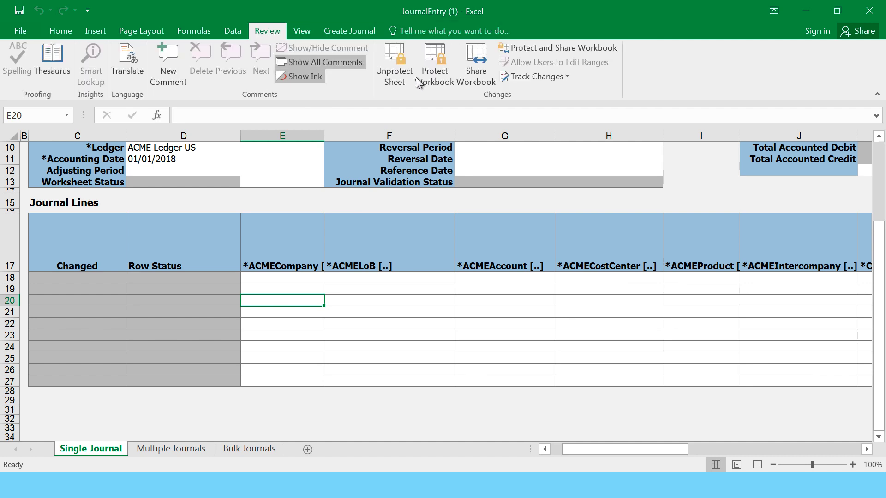
click(389, 65)
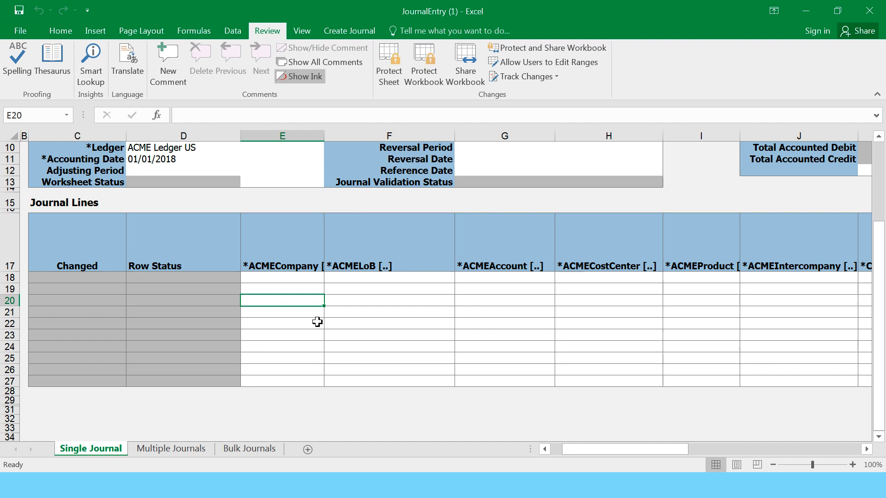
- Select the journal-line rows from row 20 far down the sheet
click(313, 321)
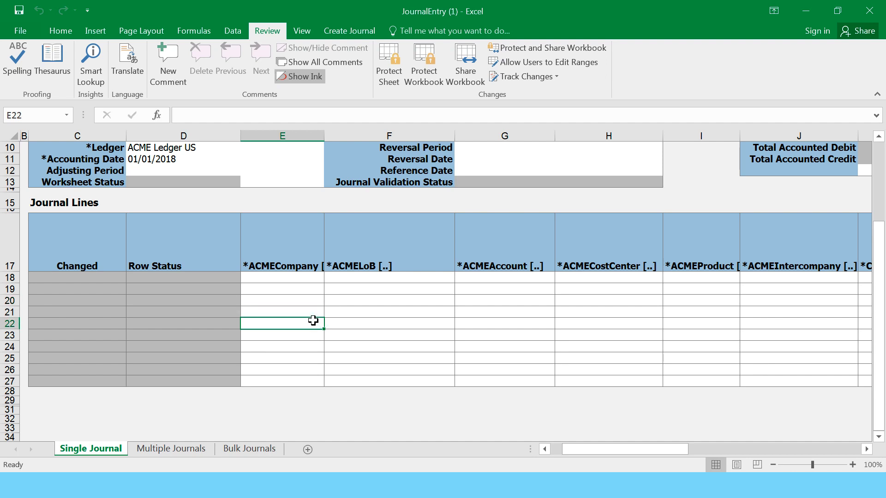
click(9, 302)
drag(9, 304, 8, 366)
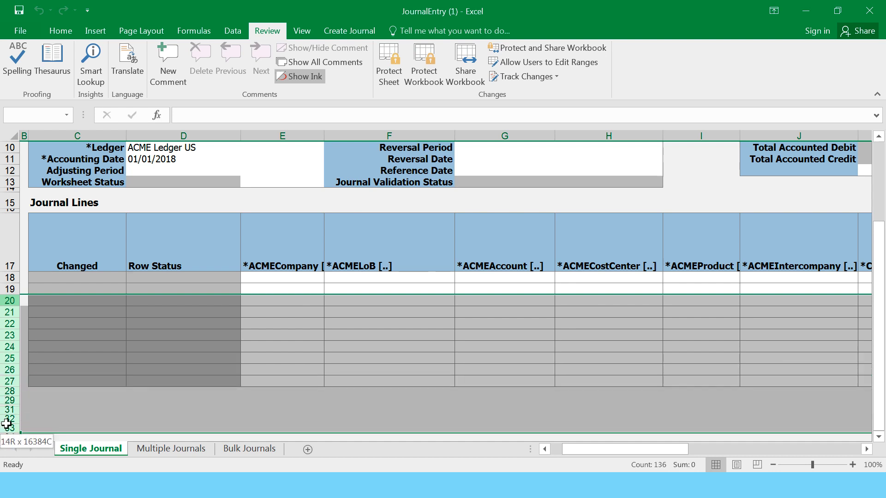
mouse_move(7, 423)
mouse_down()
mouse_move(2, 99)
mouse_move(2, 418)
mouse_up()
- Insert many blank journal-line rows below row 19 and select company cell E18
right_click(7, 369)
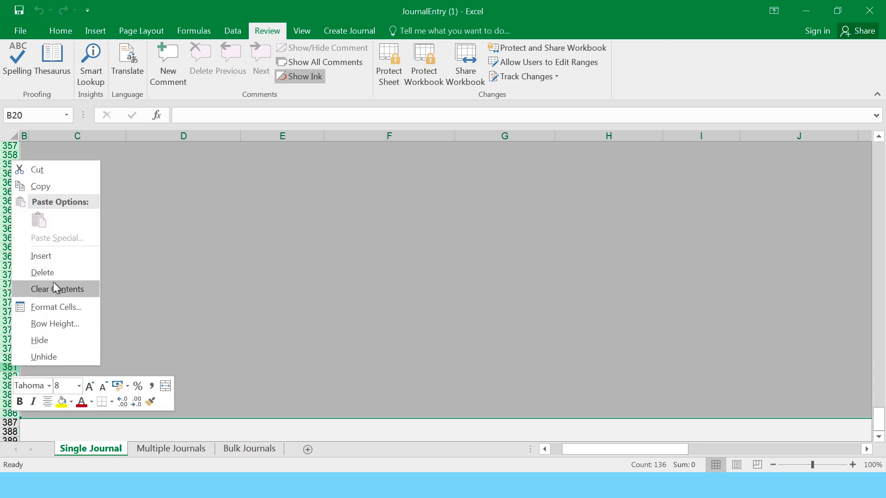
click(48, 253)
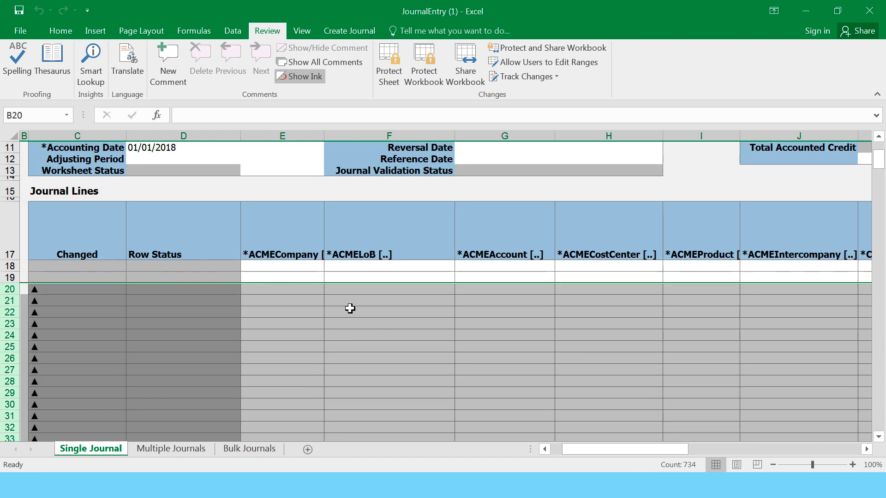
click(350, 308)
click(279, 266)
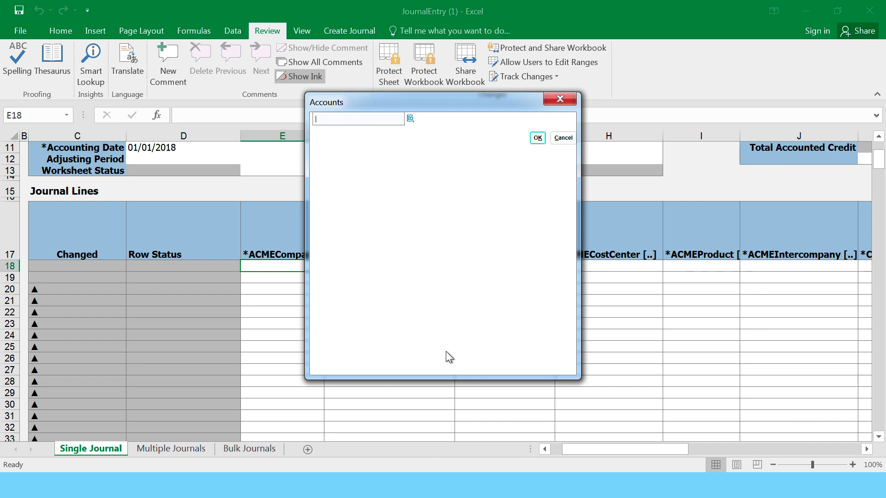
- Cancel the Accounts lookup and enter company 3251, LoB 10 and intercompany 3251 on line 18
click(409, 119)
click(560, 140)
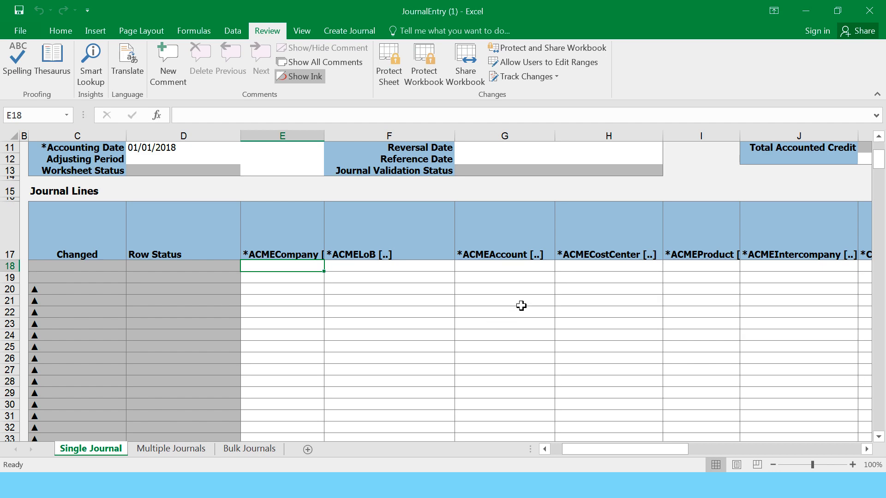
key(ctrl+Home)
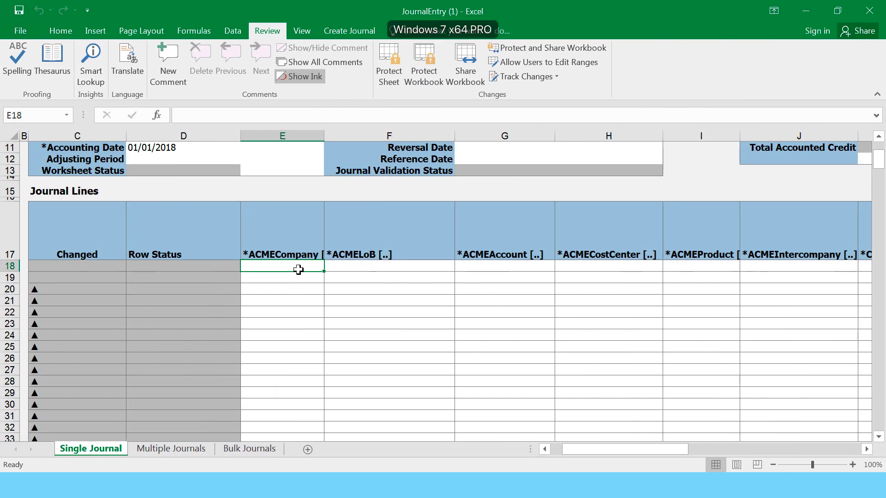
text(3251)
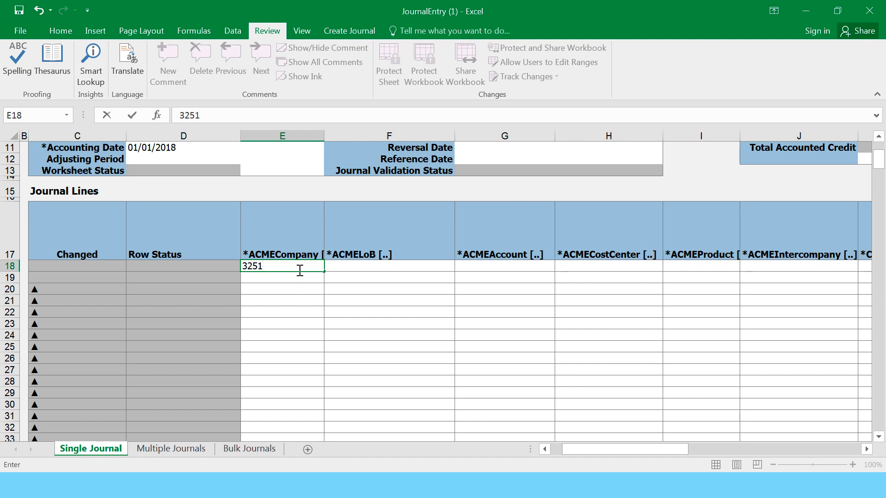
click(279, 283)
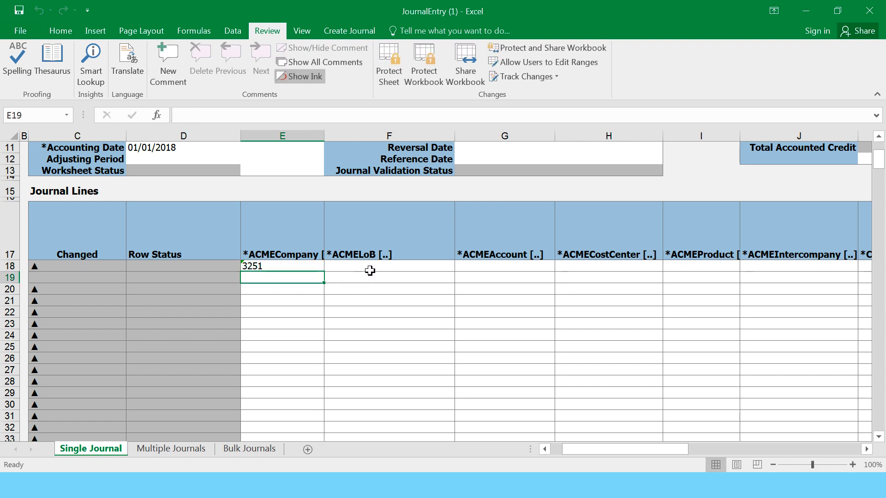
click(370, 267)
text(10)
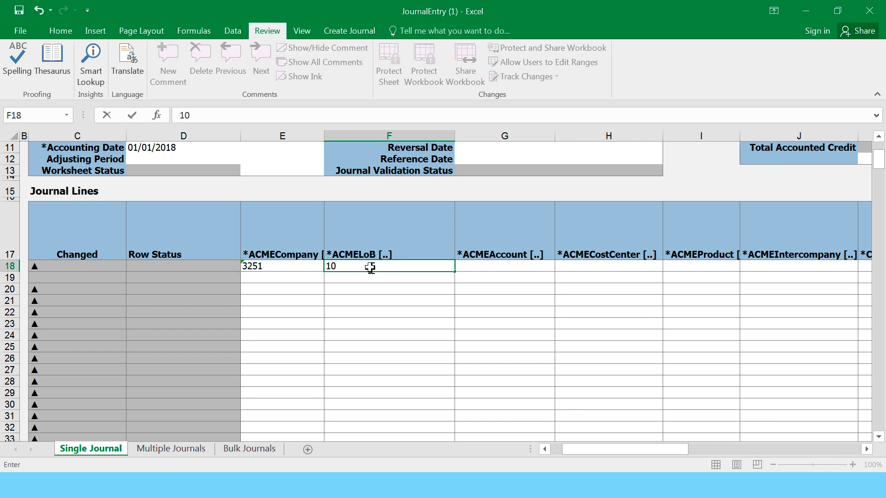
key(Tab)
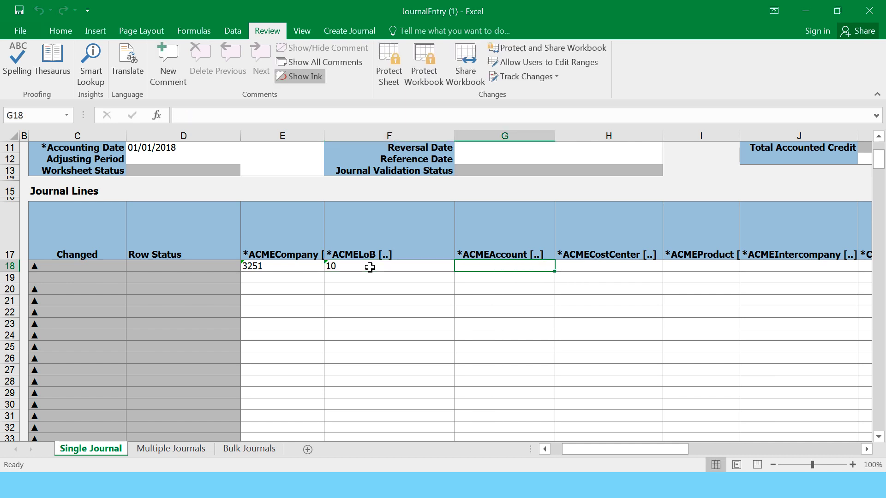
key(Tab)
key(Tab)
key(Tab)
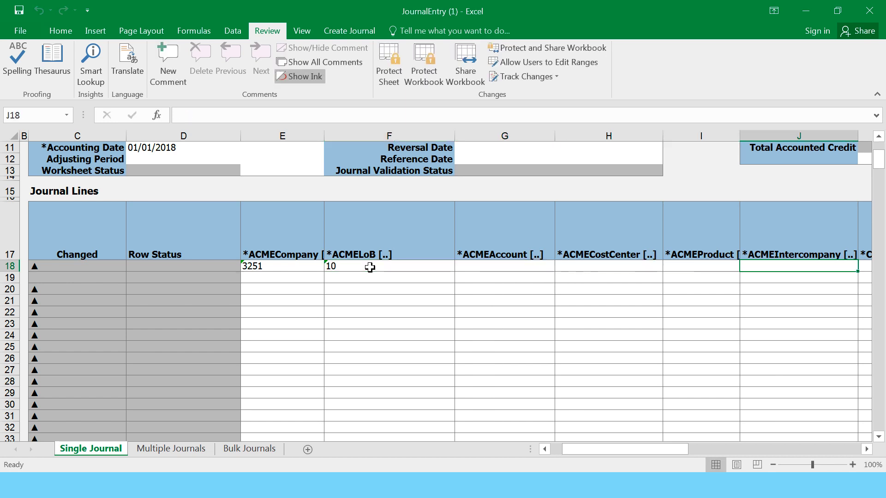
text(3)
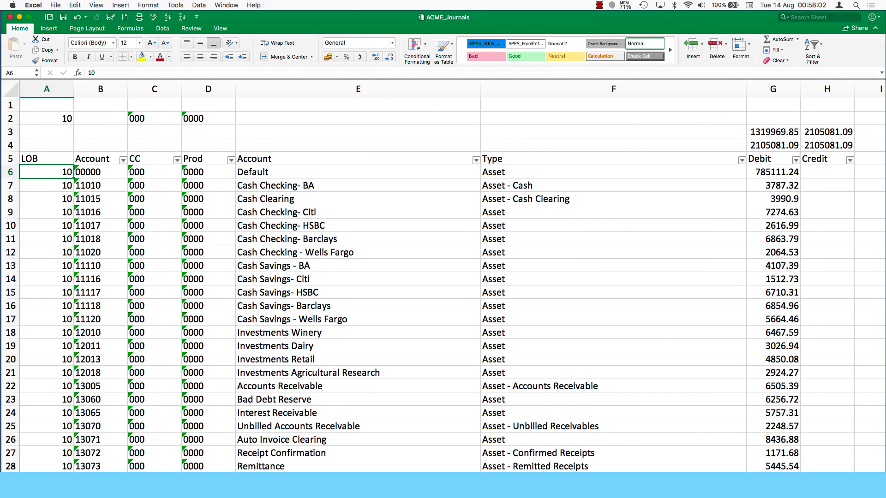
- Copy the Account, CC and Prod codes B6:D367 from ACME_Journals
drag(94, 167, 186, 428)
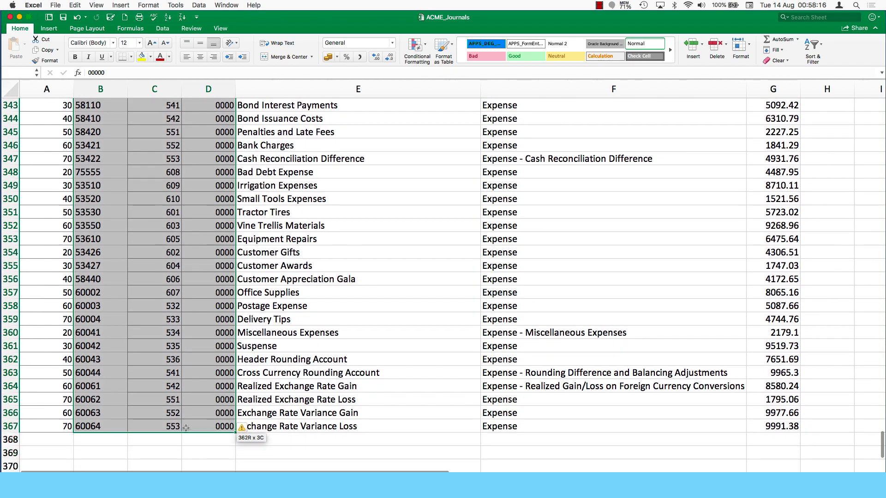
scroll(288, 378, up, 20)
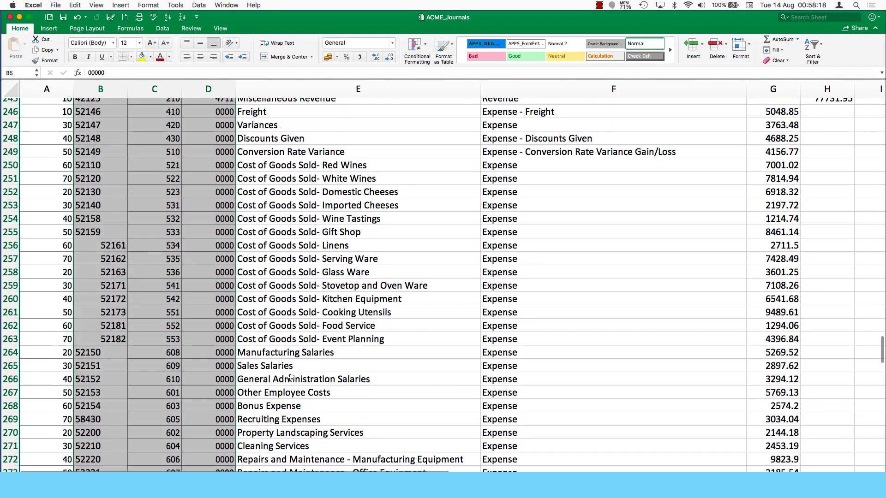
scroll(290, 377, up, 5)
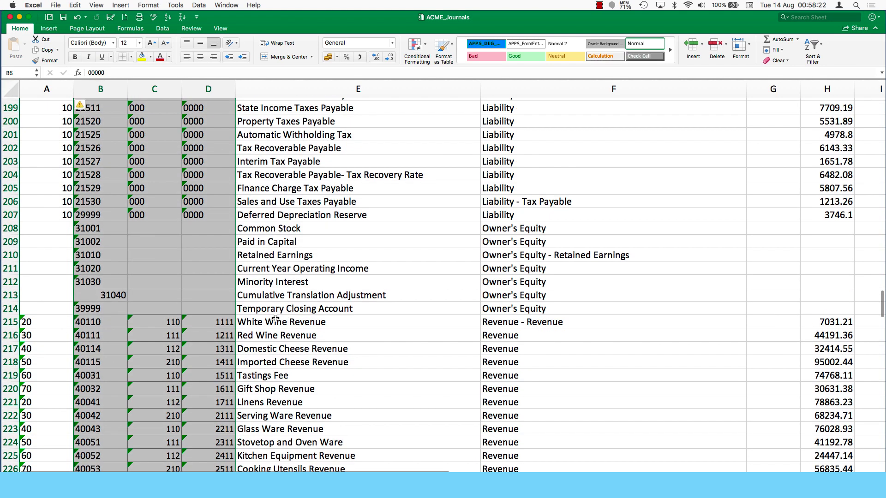
scroll(275, 318, down, 18)
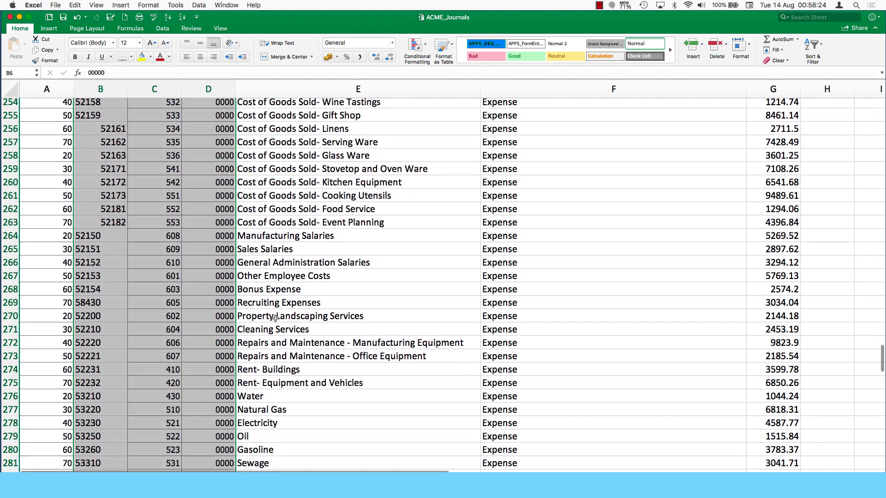
scroll(275, 318, up, 20)
key(super+c)
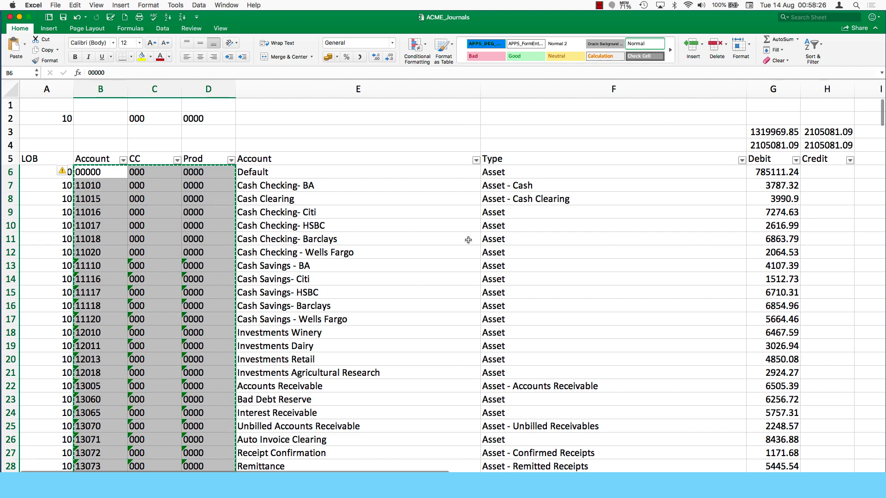
- Paste the codes into the JournalEntry journal lines starting at G18
key(ctrl+Right)
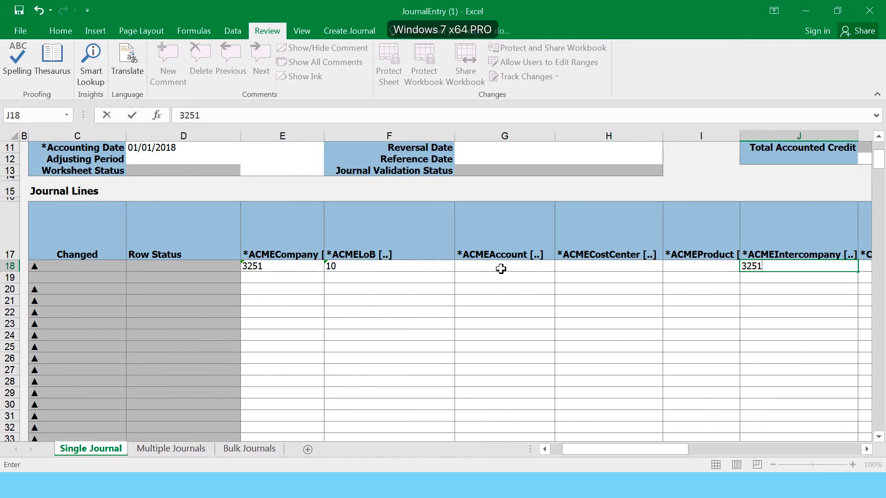
click(501, 269)
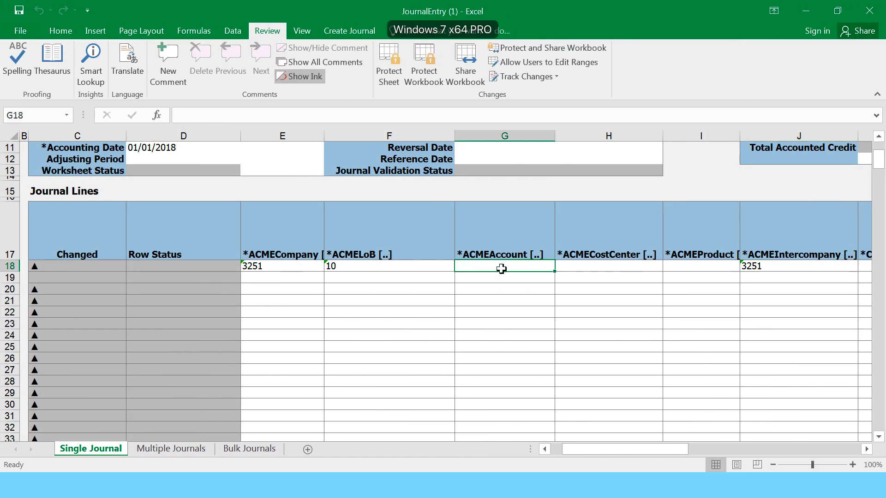
key(ctrl+v)
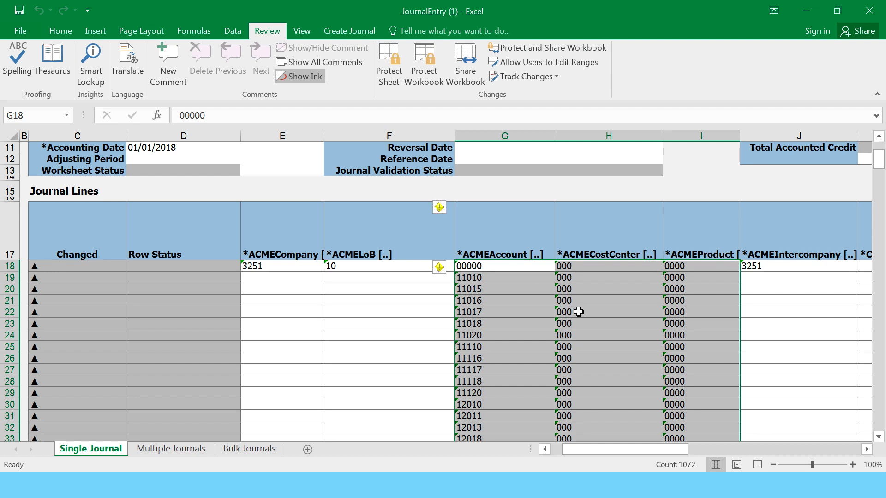
scroll(578, 311, down, 15)
scroll(578, 312, down, 20)
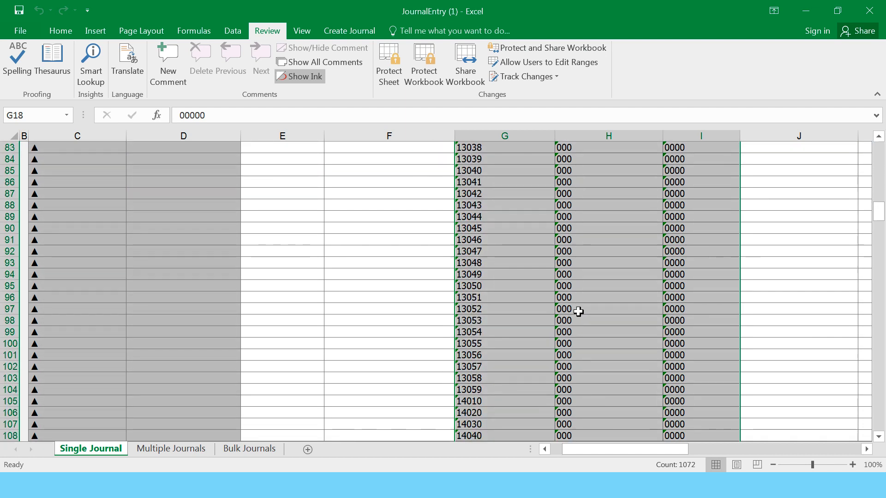
scroll(578, 312, down, 2)
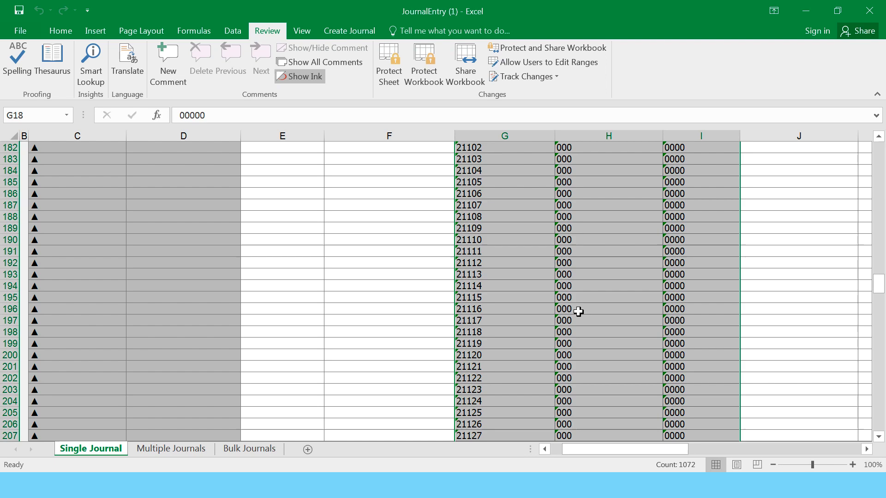
scroll(578, 311, up, 20)
scroll(578, 312, up, 20)
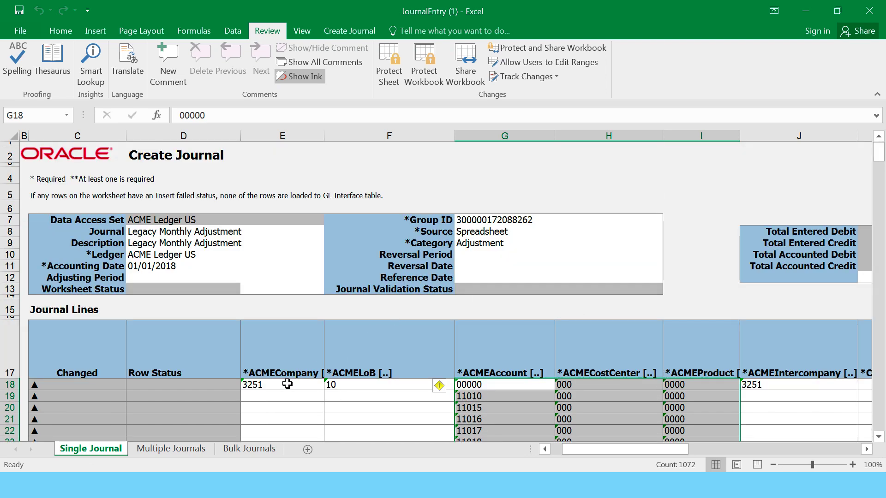
- Fill company 3251 and LoB 10 down every journal line
drag(275, 386, 363, 385)
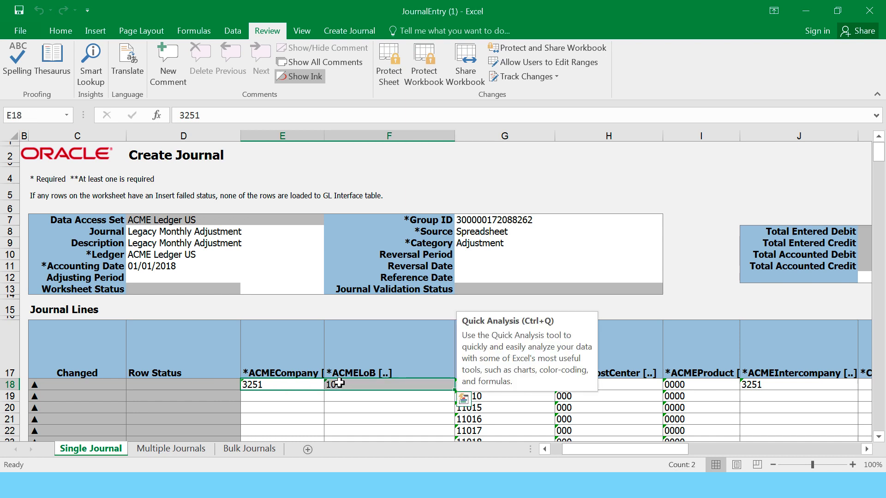
key(ctrl+c)
drag(286, 395, 341, 429)
key(ctrl+v)
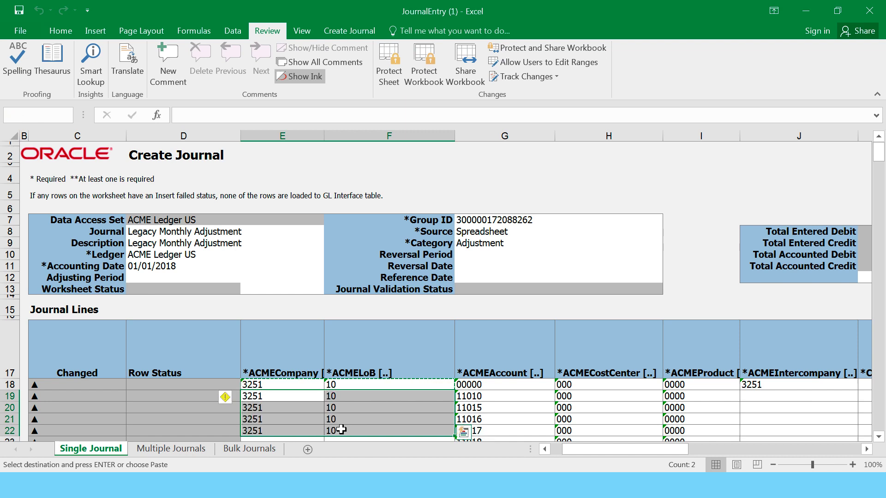
scroll(322, 392, down, 1)
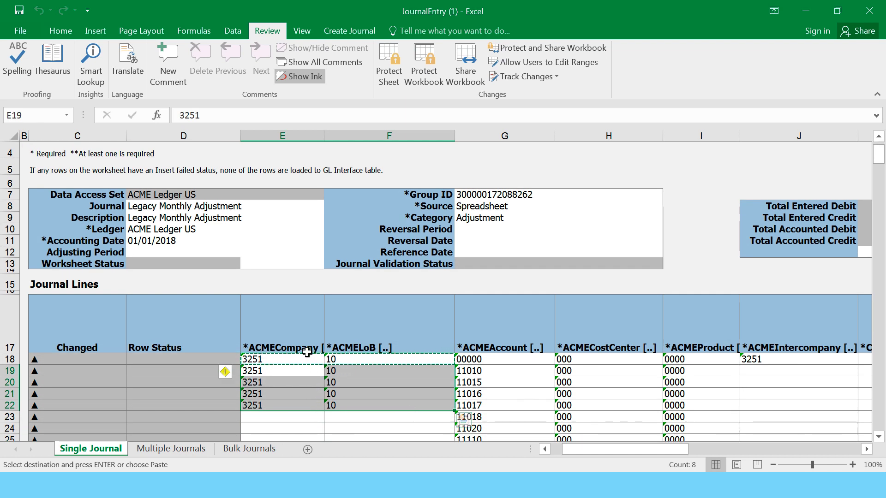
drag(305, 358, 366, 409)
key(ctrl+v)
scroll(484, 382, down, 1)
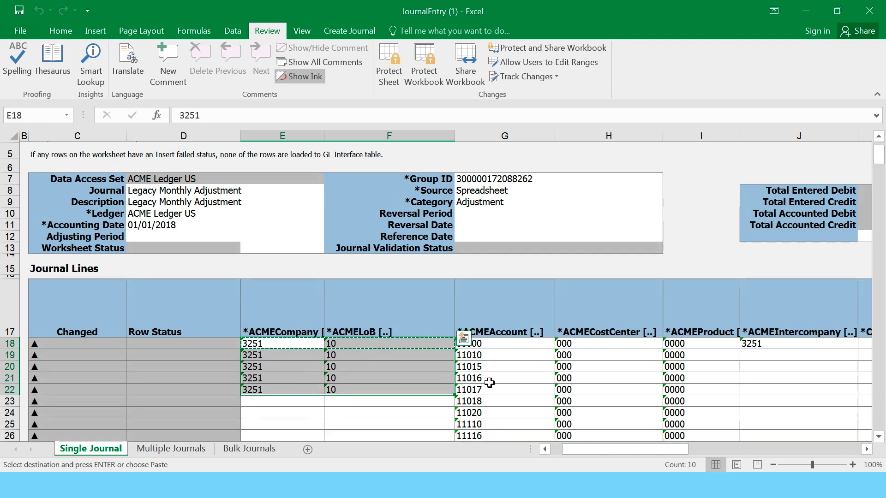
scroll(489, 382, down, 5)
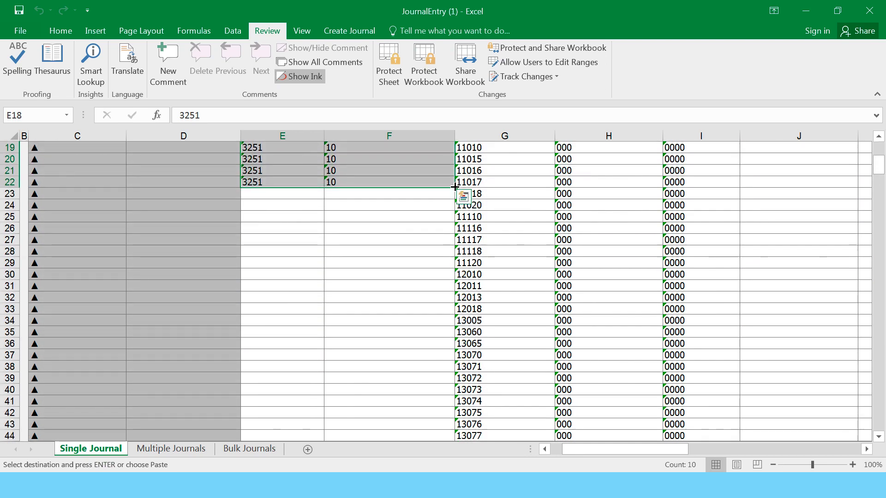
double_click(454, 186)
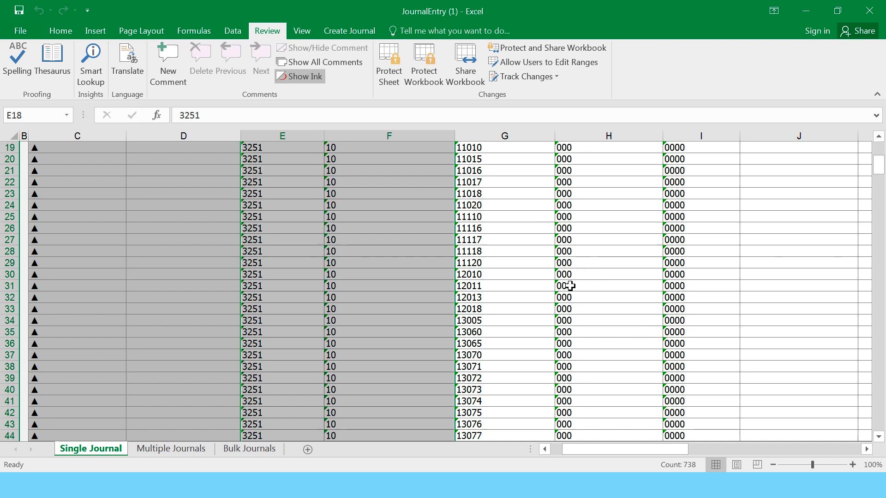
- Fill intercompany 3251 from J18 down all journal lines
scroll(569, 286, up, 4)
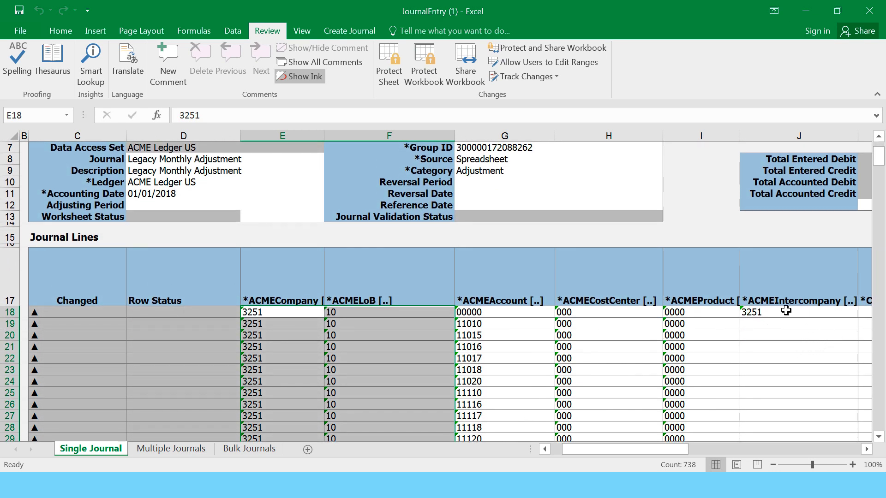
click(786, 311)
key(ctrl+c)
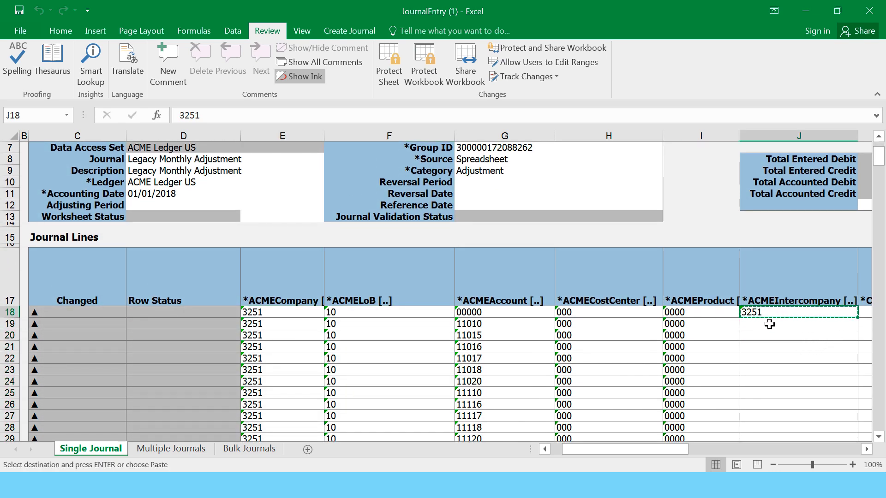
drag(768, 325, 768, 378)
key(ctrl+v)
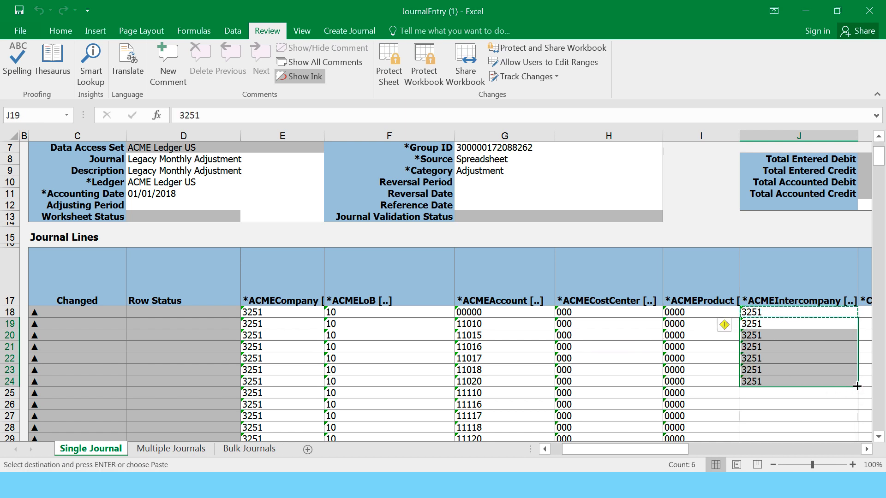
double_click(856, 386)
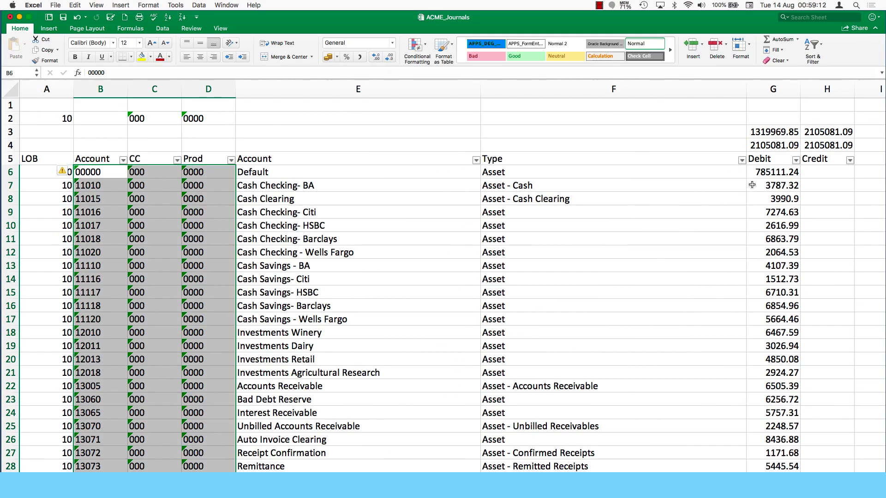
- Copy the ACME_Journals Debit and Credit amounts G6:H367
click(780, 172)
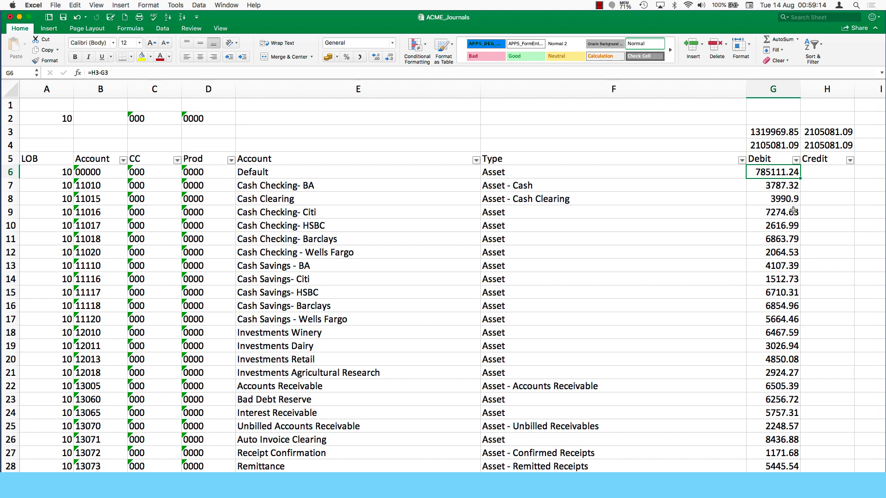
key(shift+Right)
key(shift+Down)
key(shift+Down)
key(shift+Down)
key(shift+Down)
key(shift+Down)
key(shift+Down)
key(shift+Down)
key(shift+Down)
key(shift+Down)
key(shift+Down)
key(shift+Down)
key(shift+Down)
key(shift+Down)
key(shift+Down)
key(shift+Down)
key(shift+Down)
key(shift+Down)
key(shift+Down)
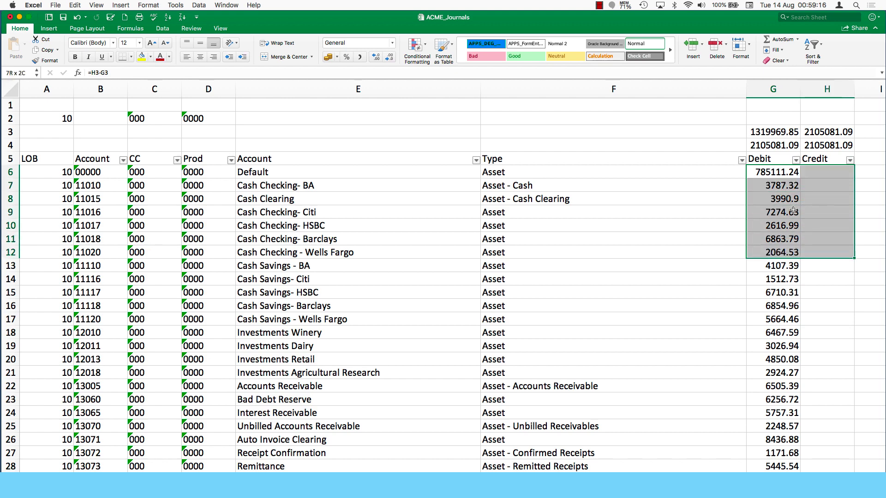
key(shift+Down)
key(shift+Down)
key(shift+Down)
key(shift+Down)
key(shift+Down)
key(shift+Down)
key(shift+Down)
key(shift+Down)
key(shift+Down)
key(shift+Down)
key(shift+Down)
key(shift+Down)
key(shift+Down)
key(shift+Down)
key(shift+Down)
key(shift+Down)
key(shift+Down)
key(shift+Down)
key(shift+Down)
key(shift+Down)
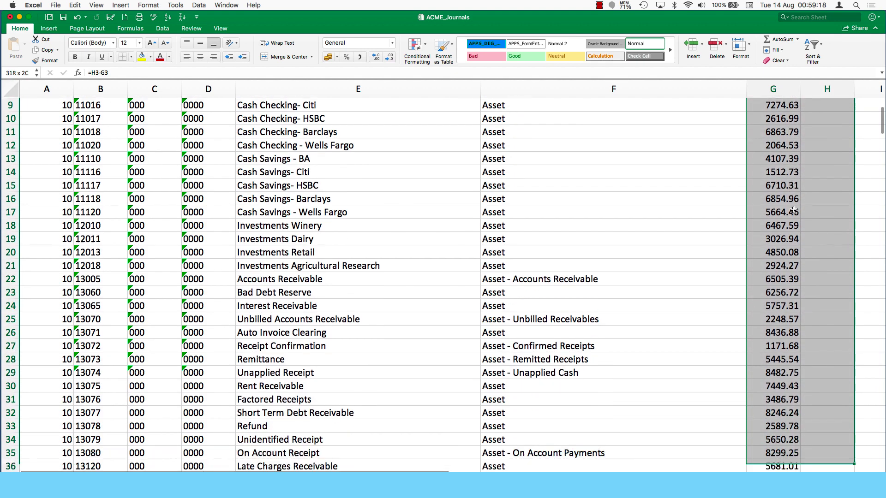
key(shift+Down)
key(shift+Down)
key(shift+Down)
key(shift+Down)
key(shift+Down)
key(shift+Down)
key(shift+Down)
key(shift+Down)
key(shift+Down)
key(shift+Down)
key(shift+Down)
key(shift+Down)
key(shift+Down)
key(shift+Down)
key(shift+Down)
key(shift+Down)
key(shift+Down)
key(shift+Down)
key(shift+Down)
key(shift+Down)
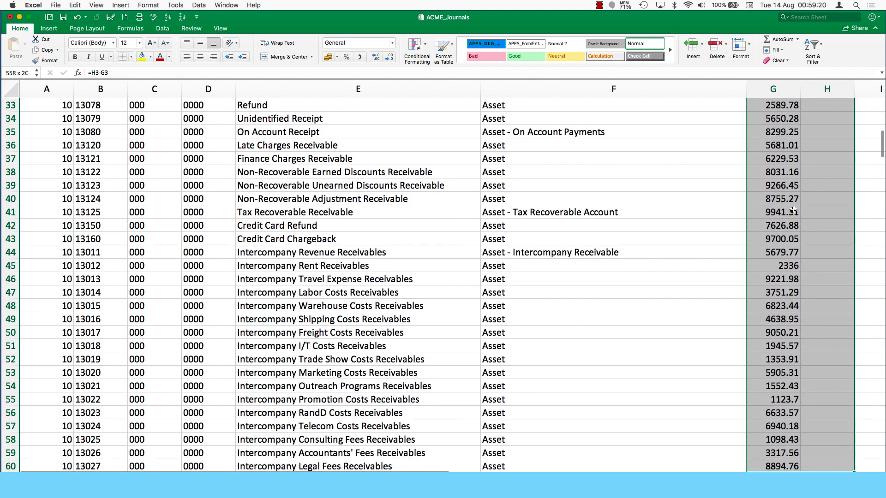
key(shift+Down)
key(shift+Down)
key(shift+Down)
key(shift+Down)
key(shift+Down)
key(shift+Down)
key(shift+Down)
key(shift+Down)
key(shift+Down)
key(shift+Down)
key(shift+Down)
key(shift+Down)
key(shift+Down)
key(shift+Down)
key(shift+Down)
key(shift+Down)
key(shift+Down)
key(shift+Down)
key(shift+Down)
key(shift+Down)
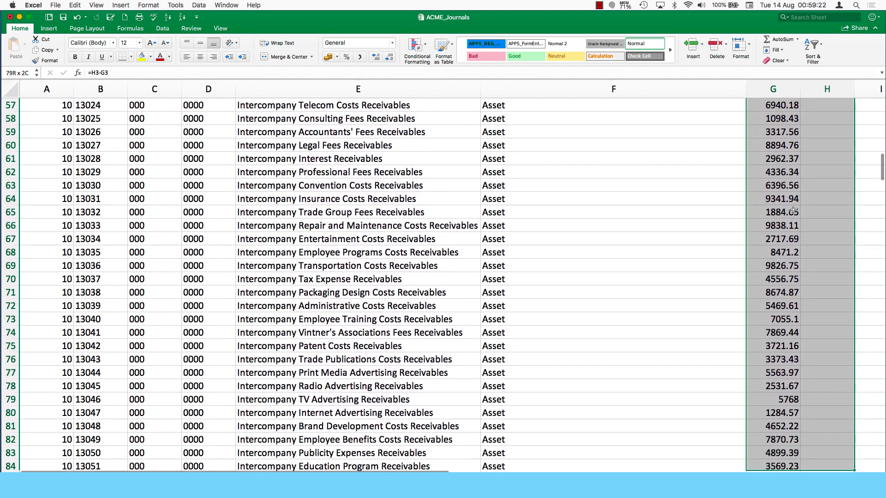
key(shift+Down)
key(shift+Down)
key(shift+Down)
key(shift+Down)
key(shift+Down)
key(shift+Down)
key(shift+Down)
key(shift+Down)
key(shift+Down)
key(shift+Down)
key(shift+Down)
key(shift+Down)
key(shift+Down)
key(shift+Down)
key(shift+Down)
key(shift+Down)
key(shift+Down)
key(shift+Down)
key(shift+Down)
key(shift+Down)
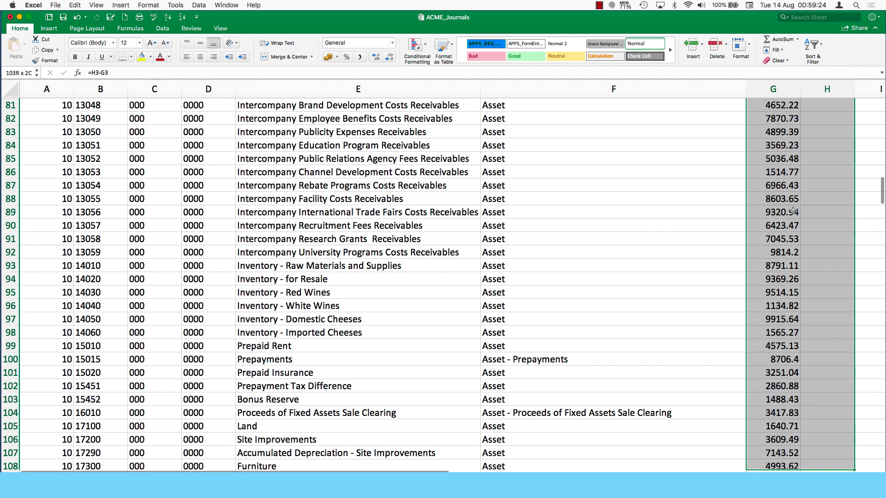
key(shift+Down)
key(shift+Down)
key(shift+Down)
key(shift+Down)
key(shift+Down)
key(shift+Down)
key(shift+Down)
key(shift+Down)
key(shift+Down)
key(shift+Down)
key(shift+Down)
key(shift+Down)
key(shift+Down)
key(shift+Down)
key(shift+Down)
key(shift+Down)
key(shift+Down)
key(shift+Down)
key(shift+Down)
key(shift+Down)
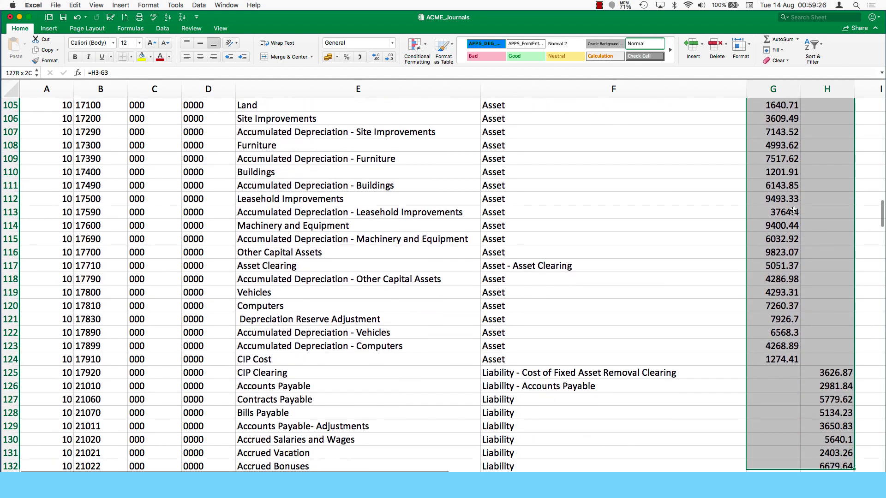
key(shift+Down)
key(shift+Down)
key(shift+Down)
key(shift+Down)
key(shift+Down)
key(shift+Down)
key(shift+Down)
key(shift+Down)
key(shift+Down)
key(shift+Down)
key(shift+Down)
key(shift+Down)
key(shift+Down)
key(shift+Down)
key(shift+Down)
key(shift+Down)
key(shift+Down)
key(shift+Down)
key(shift+Down)
key(shift+Down)
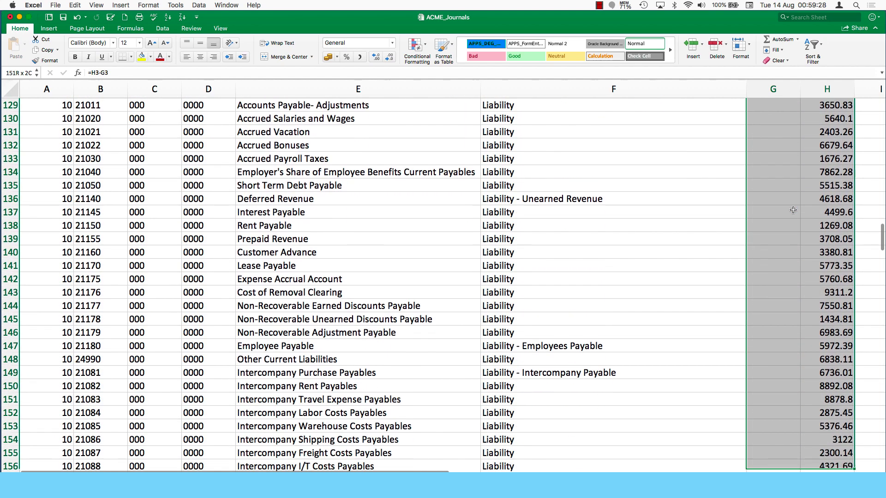
key(shift+Down)
key(shift+Down)
key(shift+Down)
key(shift+Down)
key(shift+Down)
key(shift+Down)
key(shift+Down)
key(shift+Down)
key(shift+Down)
key(shift+Down)
key(shift+Down)
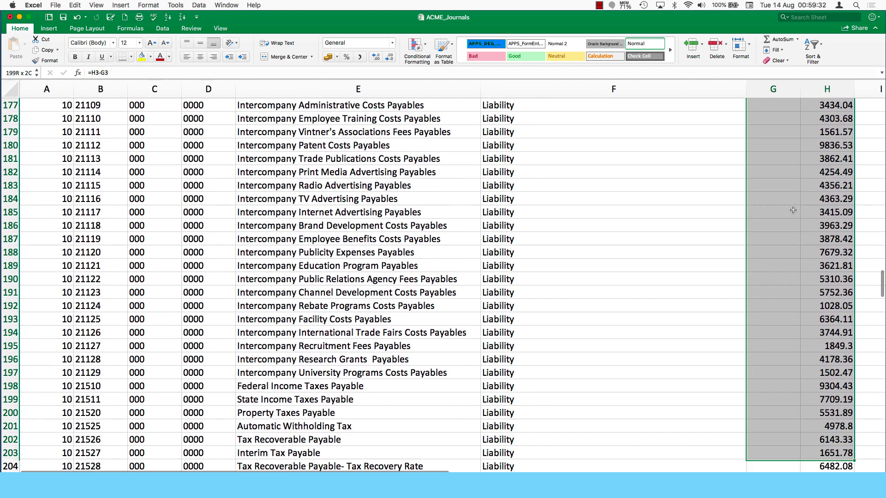
key(shift+Down)
key(shift+Down)
key(shift+Down)
key(shift+Down)
key(shift+Down)
key(shift+Down)
key(shift+Down)
key(shift+Down)
key(shift+Down)
key(shift+Down)
key(shift+Down)
key(shift+Down)
key(shift+Down)
key(shift+Down)
key(shift+Down)
key(shift+Down)
key(shift+Down)
key(shift+Down)
key(shift+Down)
key(shift+Down)
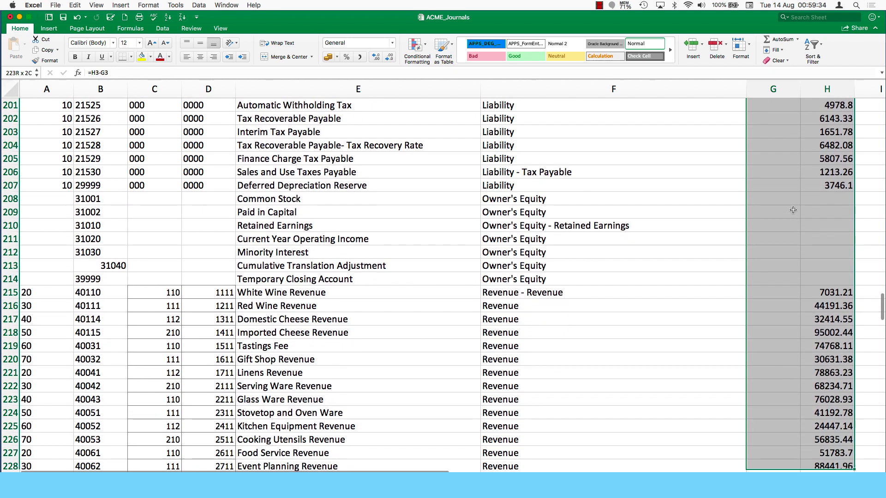
key(shift+Down)
key(shift+Down)
key(shift+Down)
key(shift+Down)
key(shift+Down)
key(shift+Down)
key(shift+Down)
key(shift+Down)
key(shift+Down)
key(shift+Down)
key(shift+Down)
key(shift+Down)
key(shift+Down)
key(shift+Down)
key(shift+Down)
key(shift+Down)
key(shift+Down)
key(shift+Down)
key(shift+Down)
key(shift+Down)
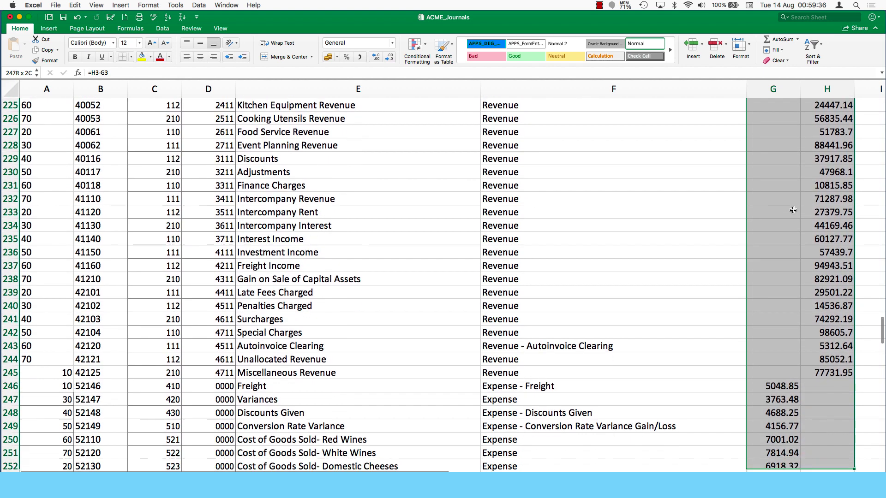
key(shift+Down)
key(shift+Down)
key(shift+Down)
key(shift+Down)
key(shift+Down)
key(shift+Down)
key(shift+Down)
key(shift+Down)
key(shift+Down)
key(shift+Down)
key(shift+Down)
key(shift+Down)
key(shift+Down)
key(shift+Down)
key(shift+Down)
key(shift+Down)
key(shift+Down)
key(shift+Down)
key(shift+Down)
key(shift+Down)
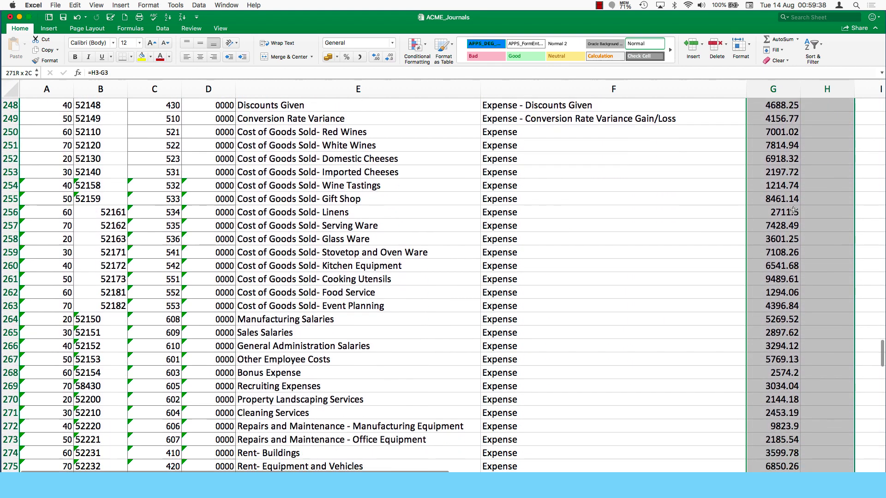
key(shift+Down)
key(shift+Down)
key(shift+Down)
key(shift+Down)
key(shift+Down)
key(shift+Down)
key(shift+Down)
key(shift+Down)
key(shift+Down)
key(shift+Down)
key(shift+Down)
key(shift+Down)
key(shift+Down)
key(shift+Down)
key(shift+Down)
key(shift+Down)
key(shift+Down)
key(shift+Down)
key(shift+Down)
key(shift+Down)
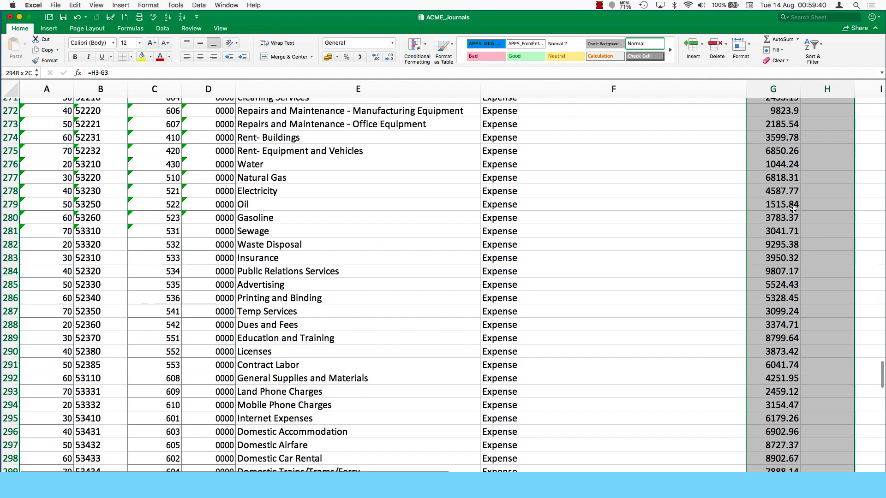
key(shift+Down)
key(shift+Down)
key(shift+Down)
key(shift+Down)
key(shift+Down)
key(shift+Down)
key(shift+Down)
key(shift+Down)
key(shift+Down)
key(shift+Down)
key(shift+Down)
key(shift+Down)
key(shift+Down)
key(shift+Down)
key(shift+Down)
key(shift+Down)
key(shift+Down)
key(shift+Down)
key(shift+Down)
key(shift+Down)
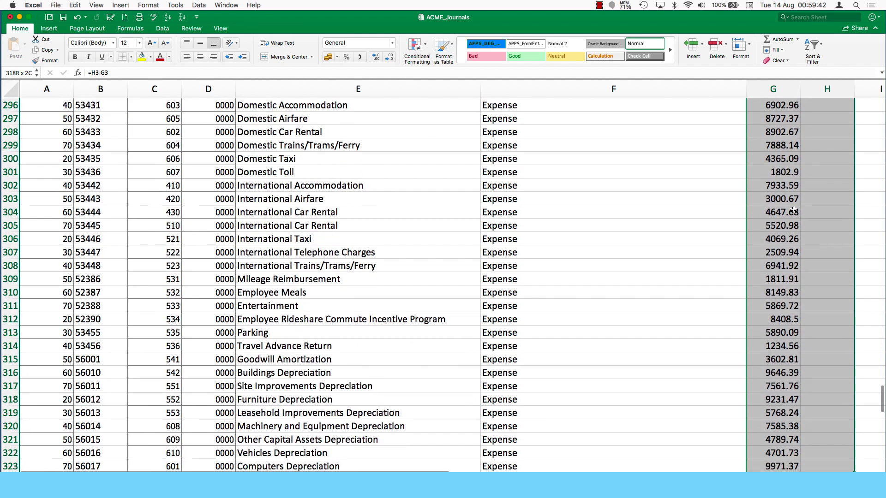
key(shift+Down)
key(shift+Down)
key(shift+Down)
key(shift+Down)
key(shift+Down)
key(shift+Down)
key(shift+Down)
key(shift+Down)
key(shift+Down)
key(shift+Down)
key(shift+Down)
key(shift+Down)
key(shift+Down)
key(shift+Down)
key(shift+Down)
key(shift+Down)
key(shift+Down)
key(shift+Down)
key(shift+Down)
key(shift+Down)
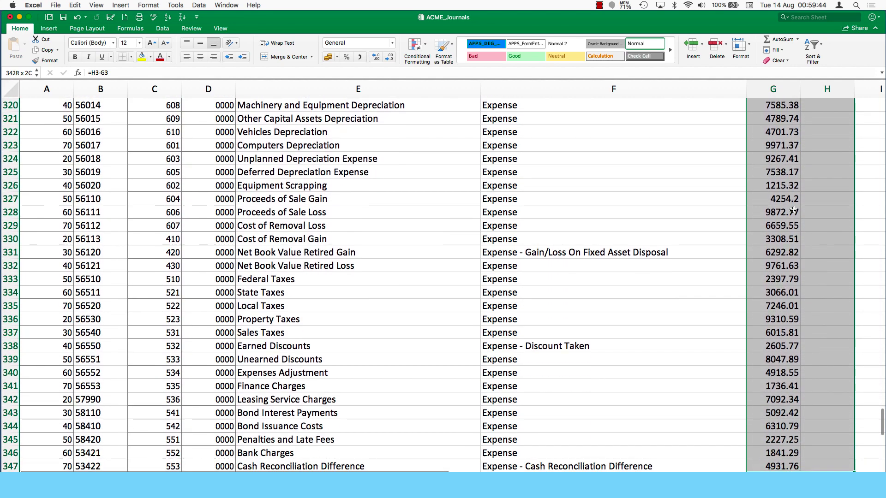
key(shift+Down)
key(shift+Down)
key(shift+Down)
key(shift+Down)
key(shift+Down)
key(shift+Down)
key(shift+Down)
key(shift+Down)
key(shift+Down)
key(shift+Down)
key(shift+Down)
key(shift+Down)
key(shift+Down)
key(shift+Down)
key(shift+Down)
key(shift+Down)
key(shift+Down)
key(shift+Down)
key(shift+Down)
key(shift+Down)
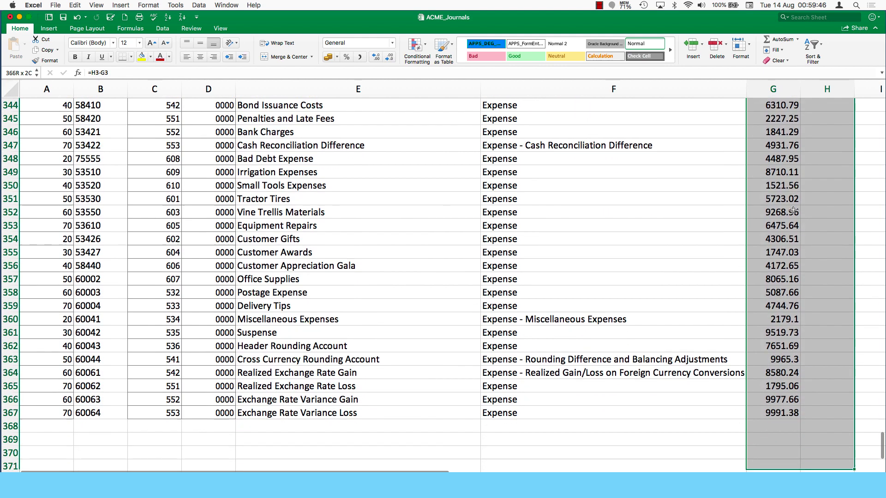
key(shift+Down)
key(shift+Down)
key(shift+Up)
key(shift+Up)
key(shift+Up)
key(shift+Up)
key(shift+Up)
key(shift+Up)
key(shift+Up)
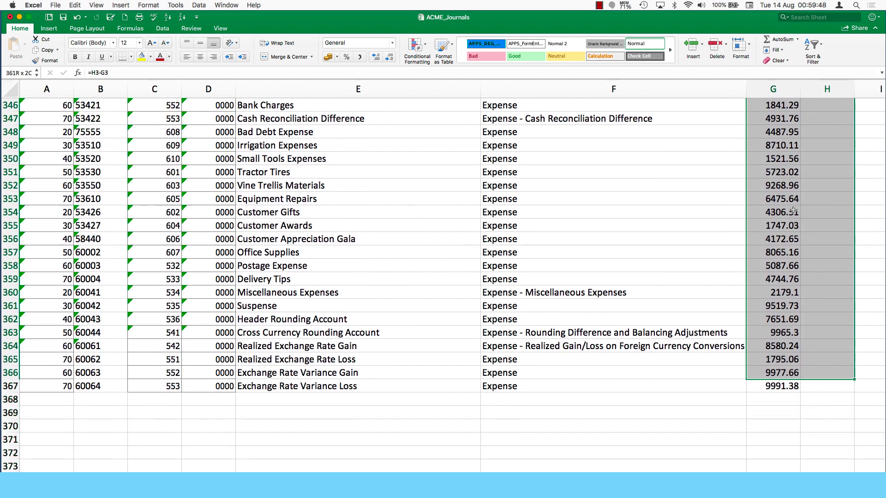
key(shift+Down)
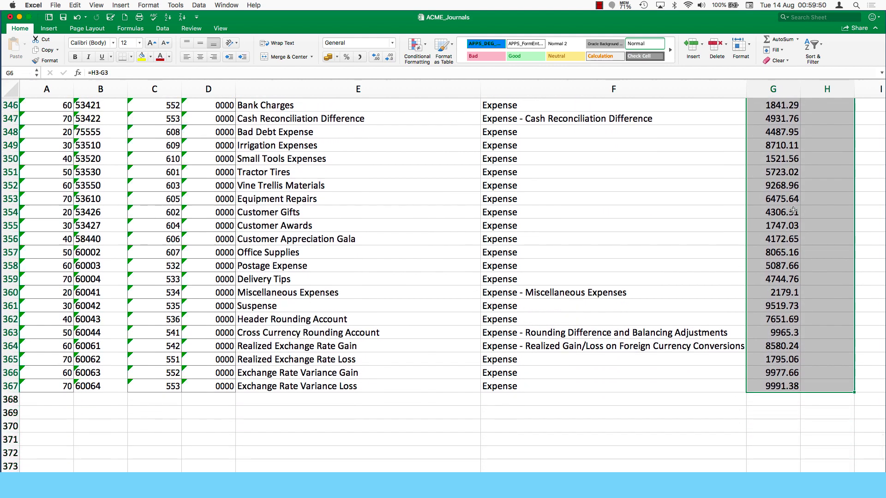
key(ctrl+BackSpace)
key(super+c)
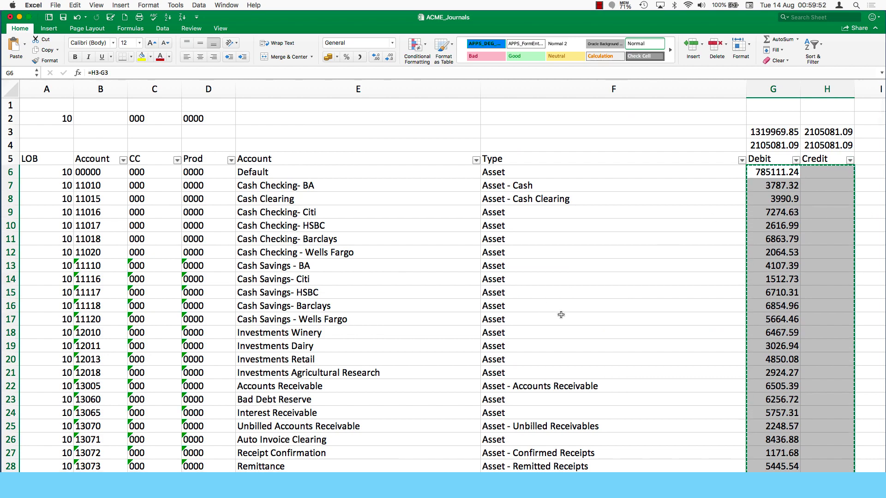
- Return to the JournalEntry workbook and bring the Entered Debit and Credit columns into view
key(ctrl+Right)
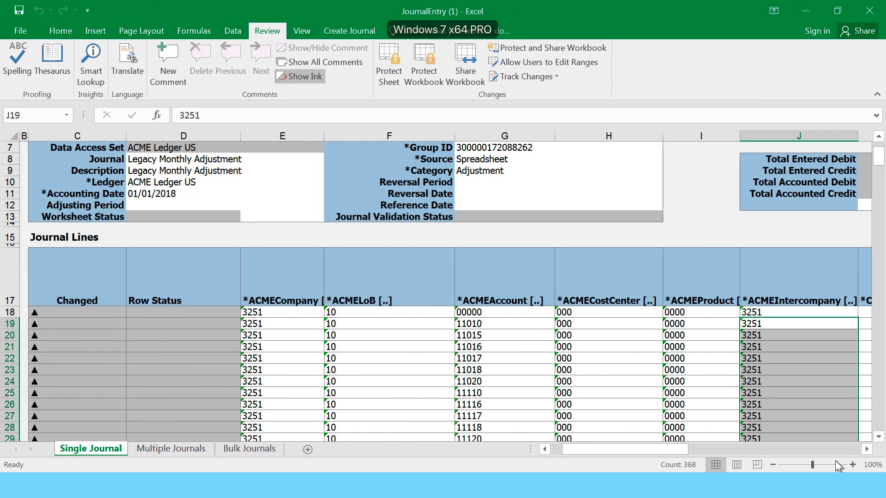
click(866, 450)
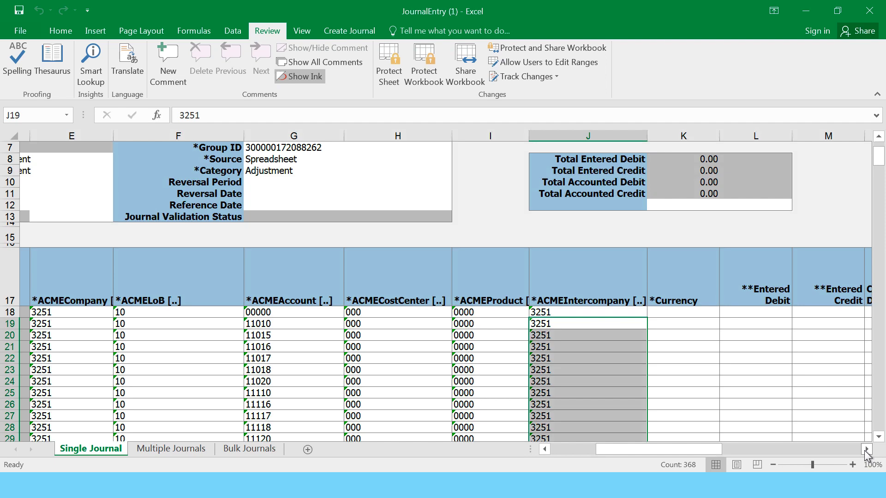
click(866, 450)
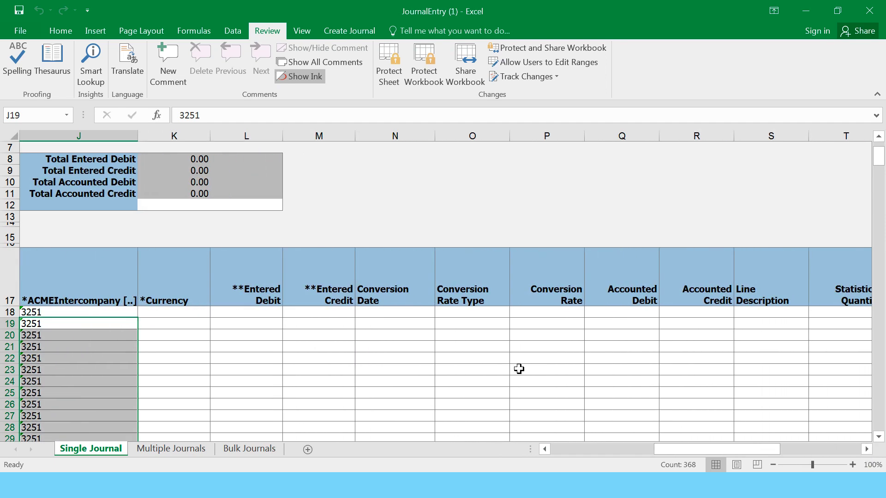
- Paste the journal amounts from line 18 and fill USD down the Currency column
click(258, 312)
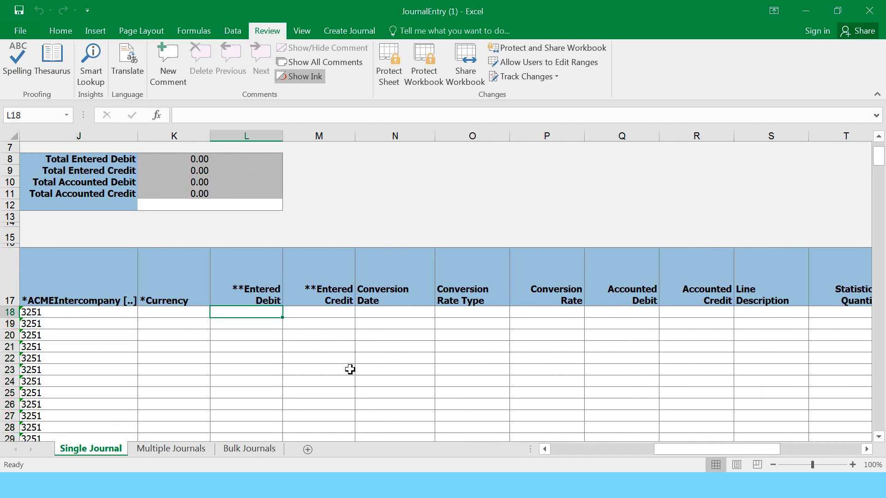
key(ctrl+v)
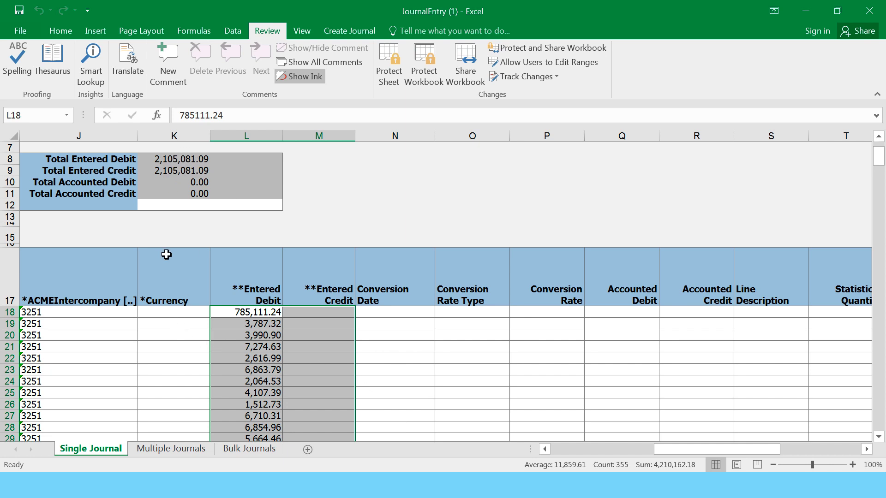
click(158, 312)
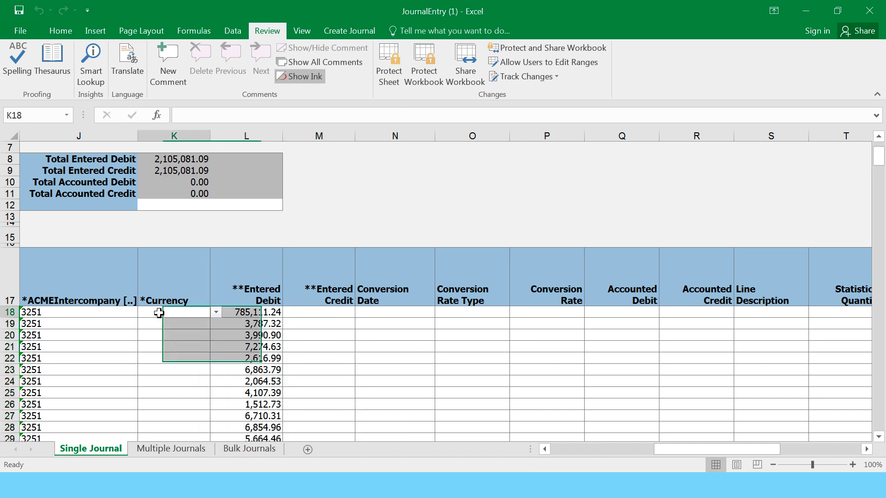
click(215, 312)
click(152, 333)
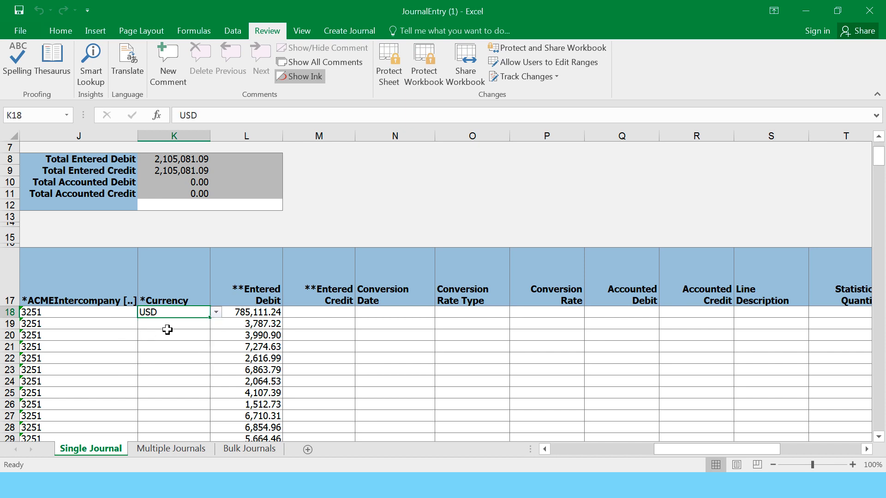
drag(210, 319, 209, 326)
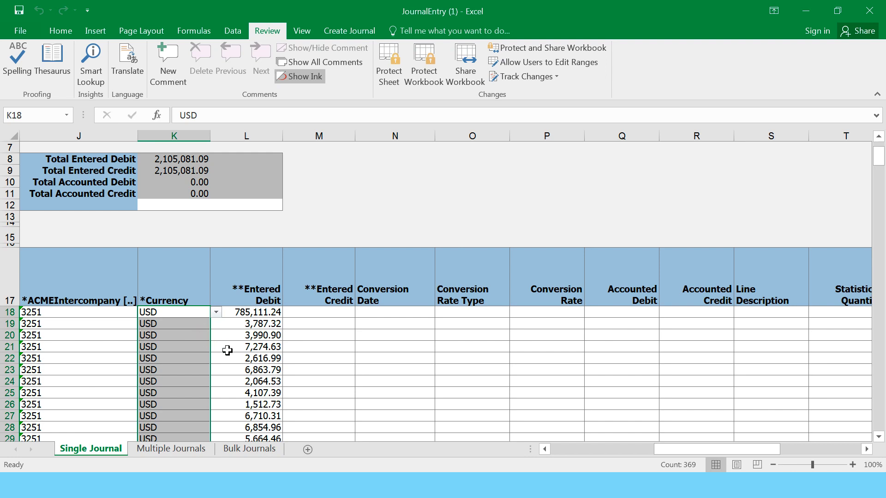
- Enter 'Jan 18 Legacy Adjustment Line 001' as line 18's description and widen column S to fit
click(754, 312)
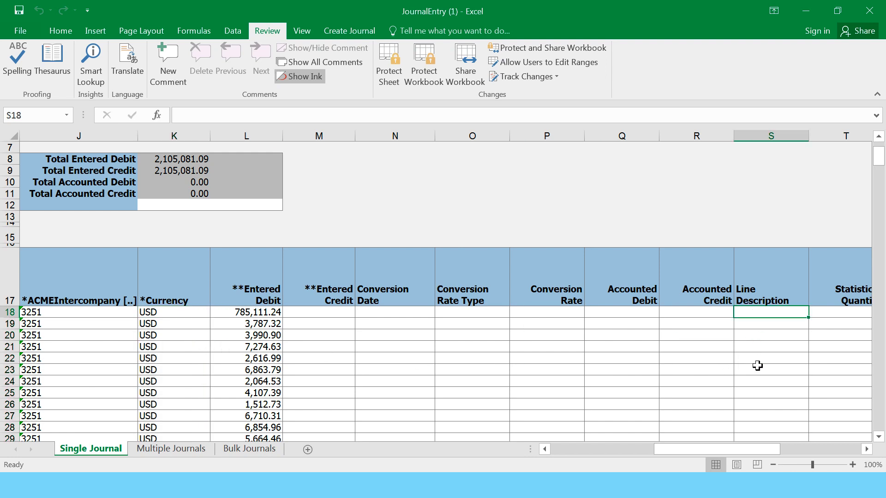
click(867, 449)
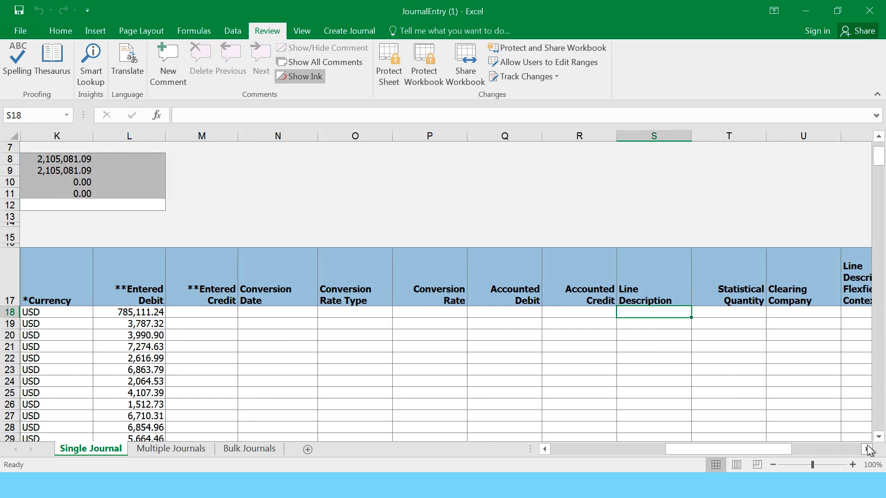
click(867, 449)
click(867, 449)
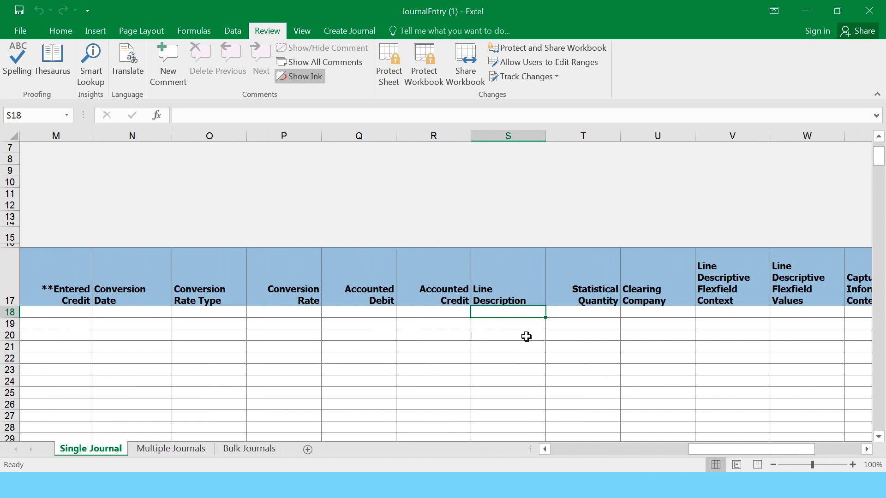
text(Jan 18 -)
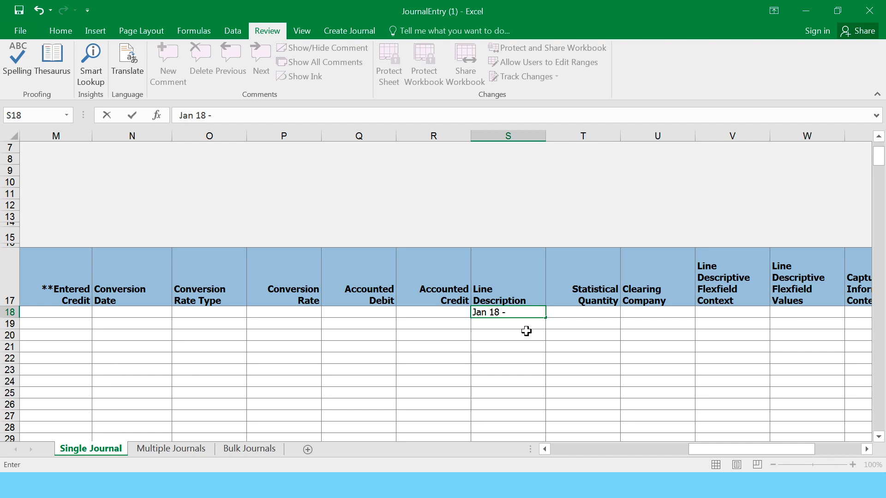
key(Left)
key(Left)
key(Left)
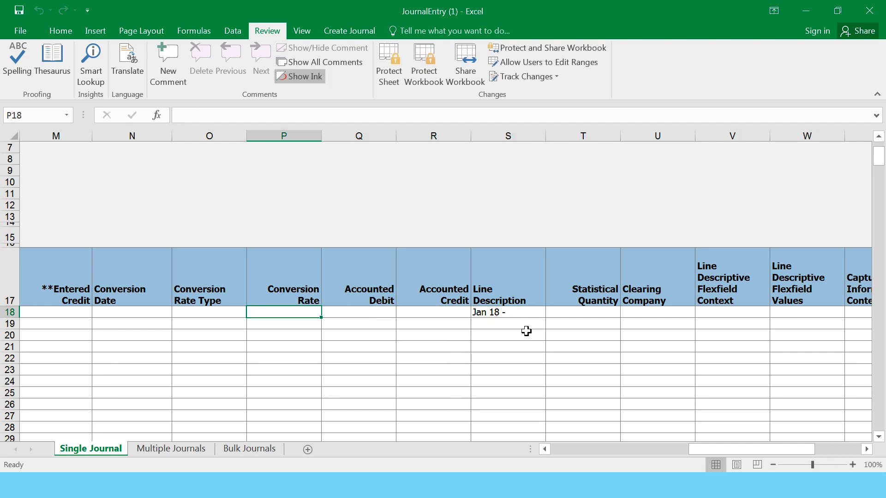
key(Right)
key(Right)
key(Right)
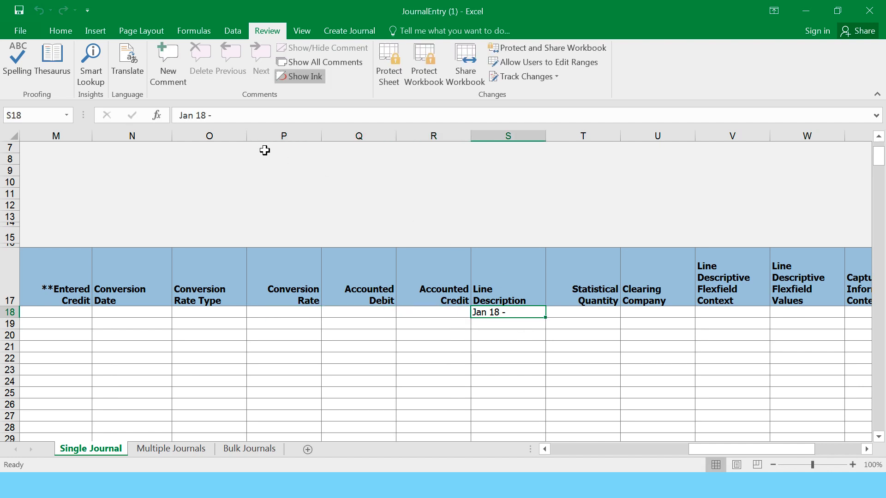
click(228, 111)
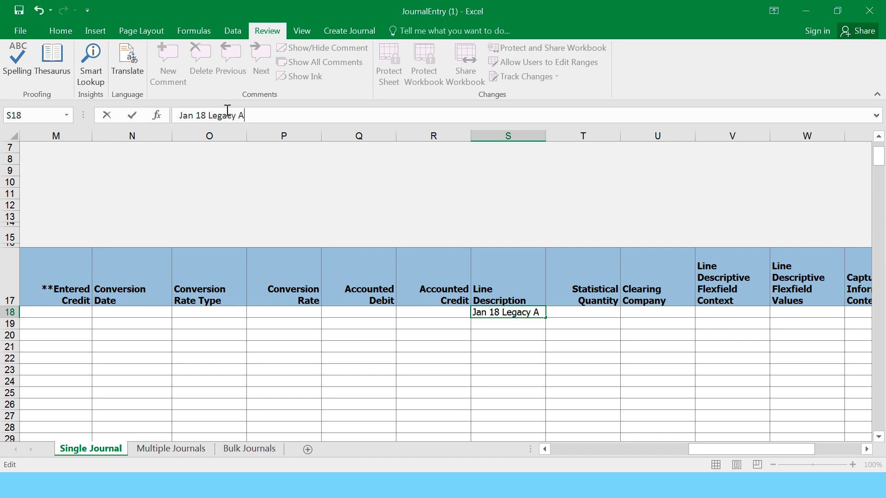
text(justment)
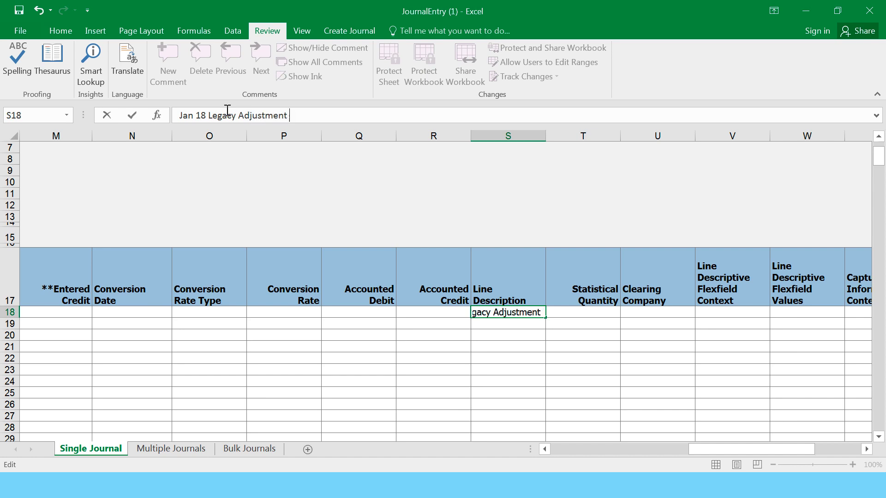
text( Line)
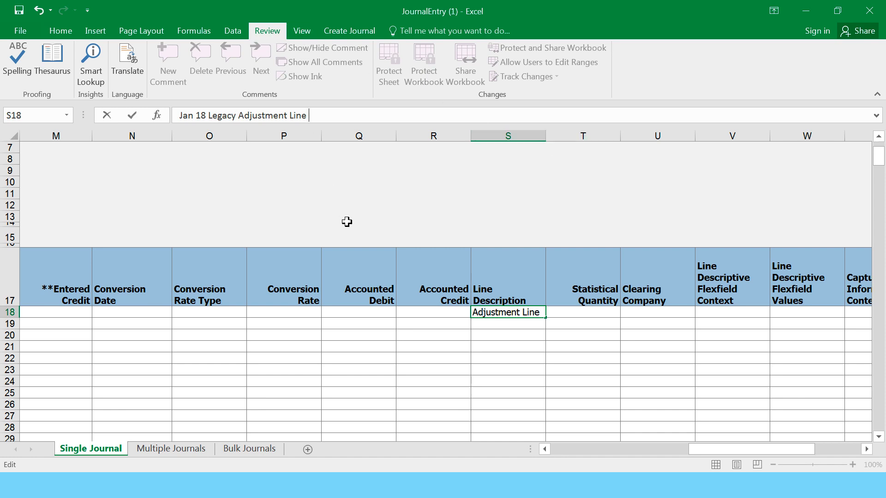
text(001)
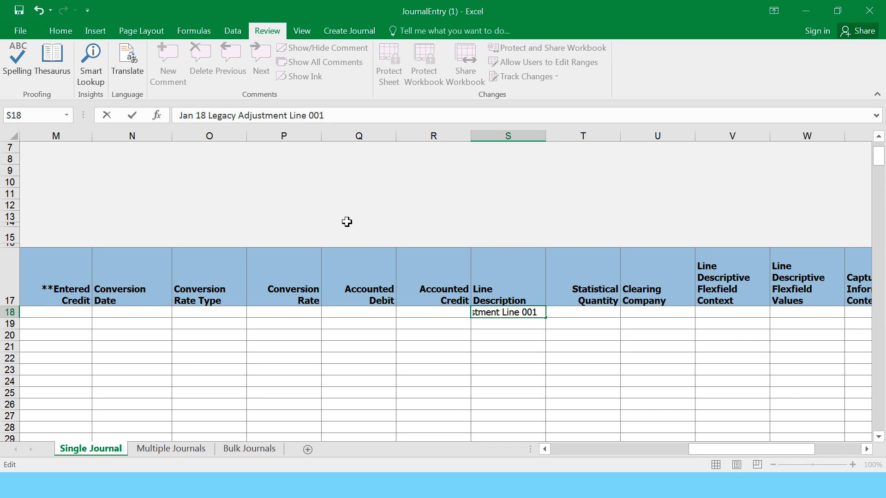
key(Return)
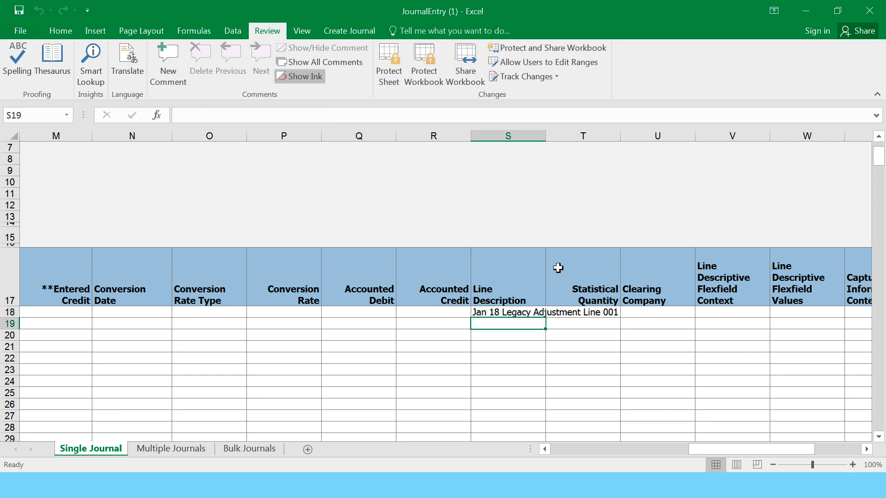
drag(546, 136, 672, 166)
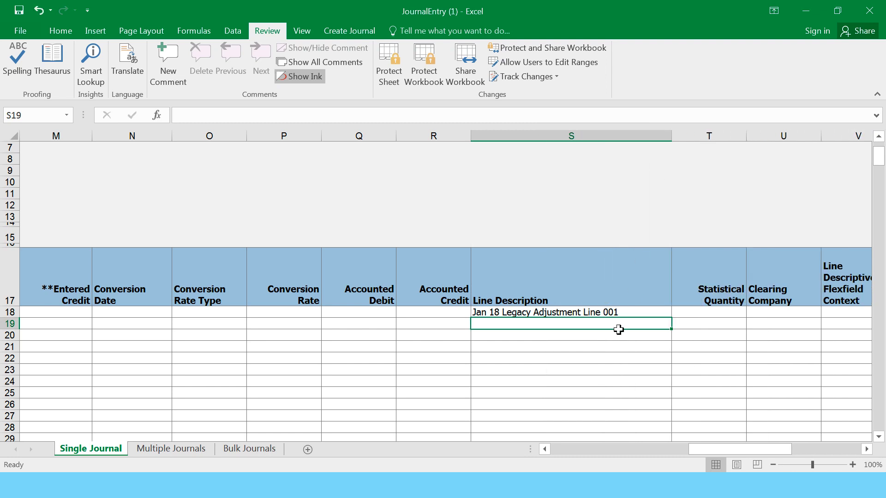
click(589, 313)
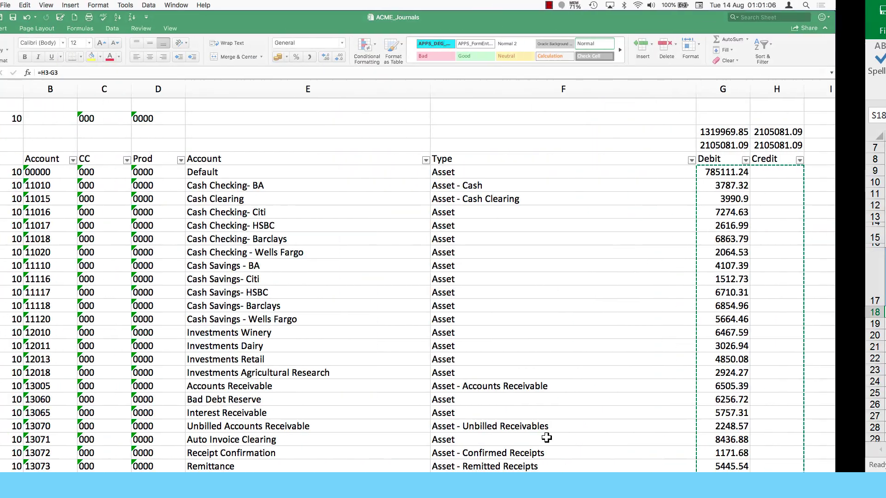
click(267, 173)
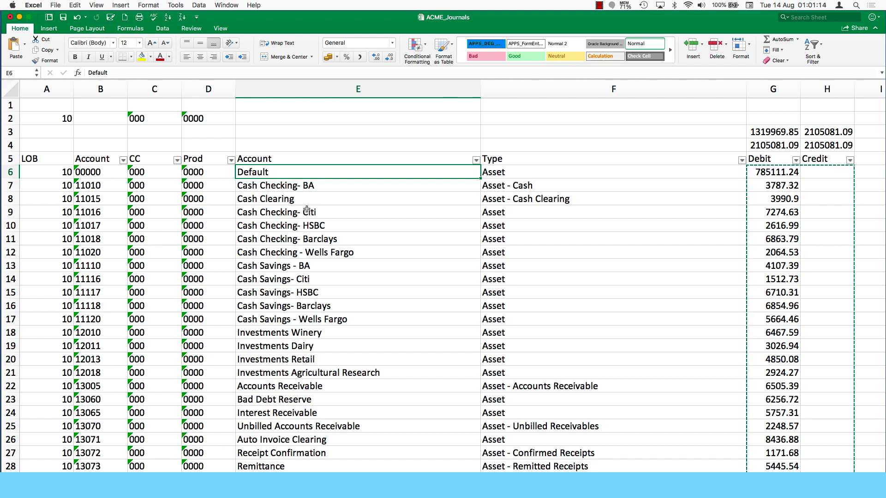
drag(282, 170, 255, 288)
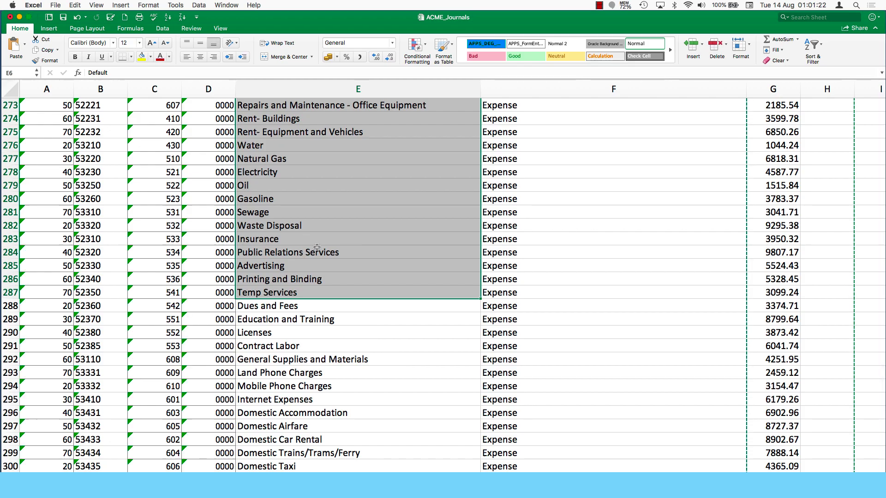
click(317, 248)
scroll(316, 248, up, 20)
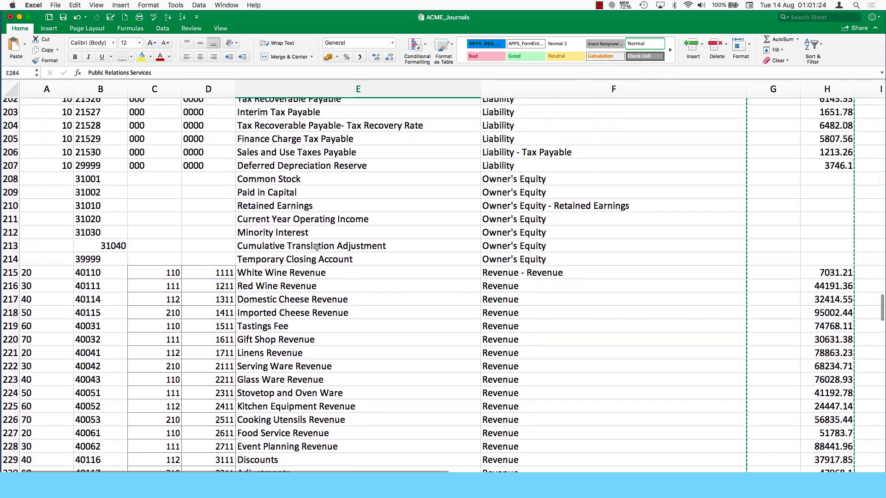
scroll(317, 248, up, 20)
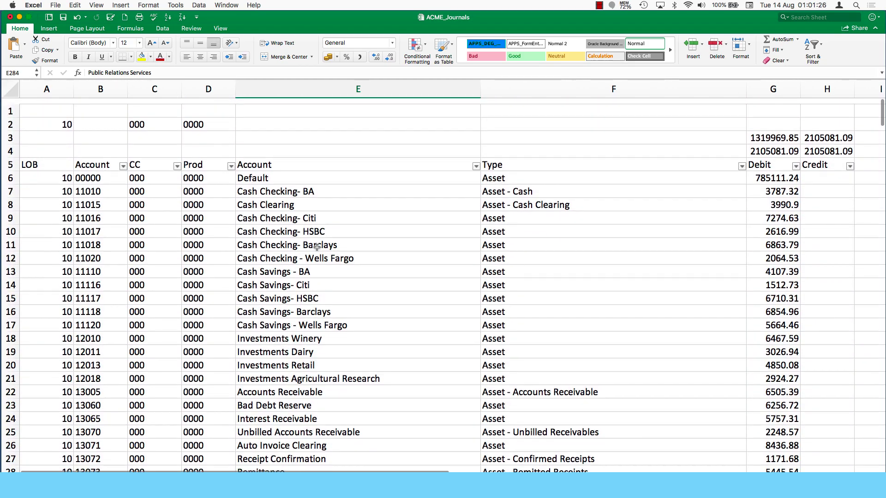
- Insert an empty column F before the Type column
click(581, 87)
right_click(580, 87)
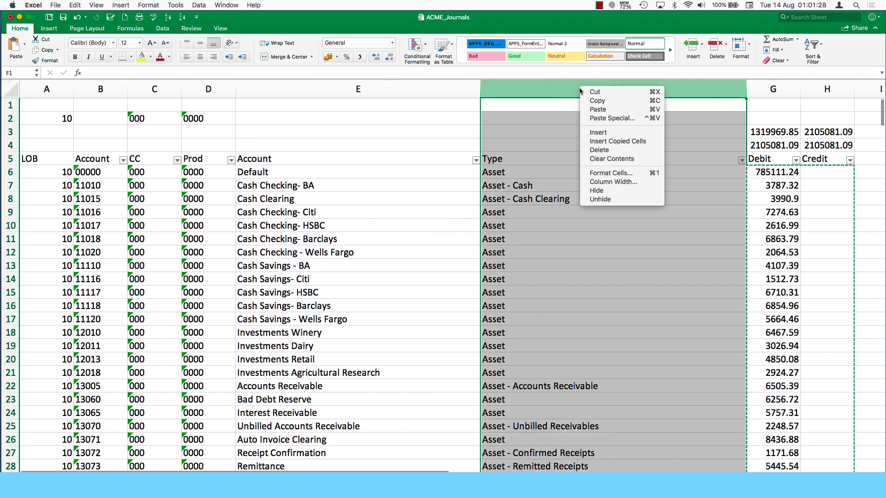
click(595, 133)
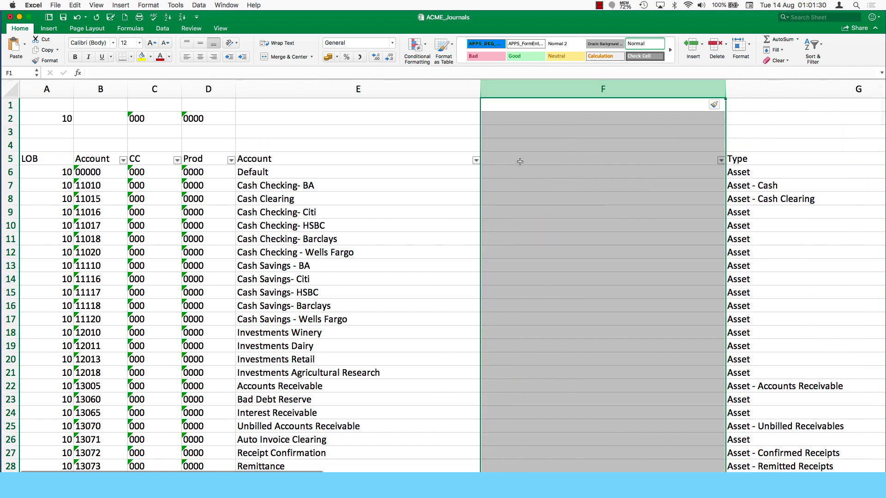
click(542, 164)
- Build a CONCATENATE formula in F6 joining "Jan-18 - " with E6, giving Jan-18 - Default
click(520, 177)
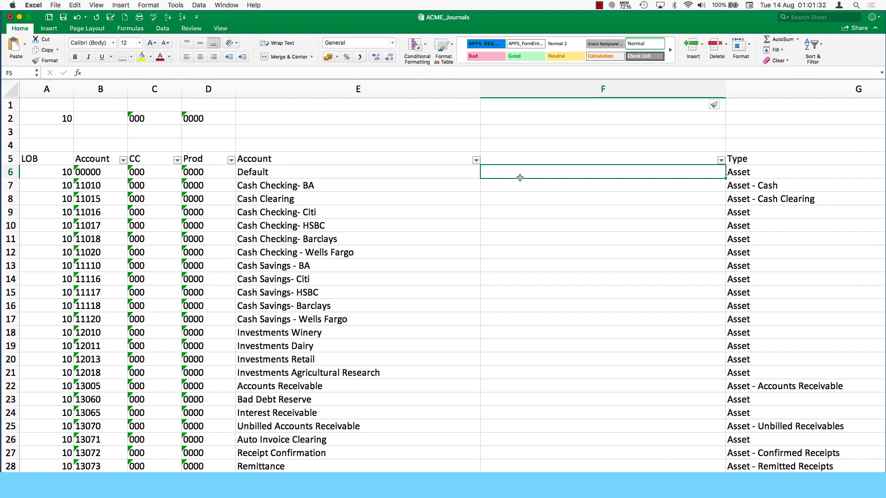
text(Jan-)
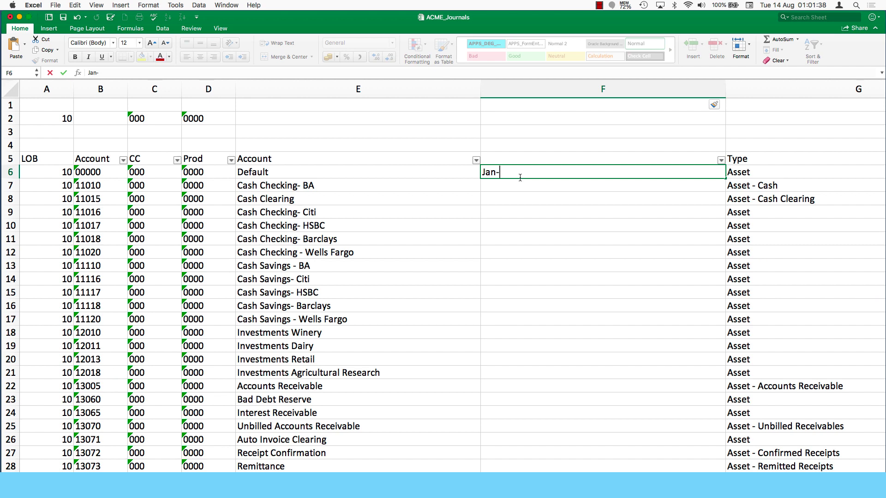
key(BackSpace)
key(BackSpace)
key(BackSpace)
text(=conc)
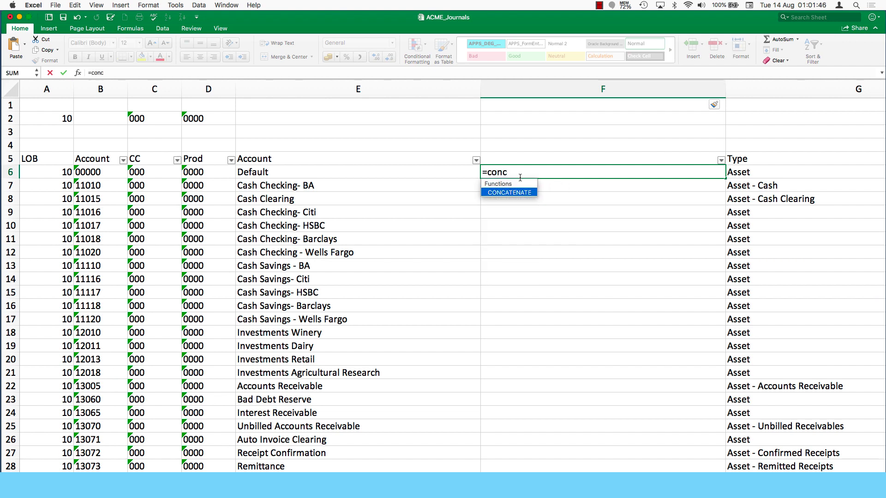
double_click(519, 192)
click(519, 190)
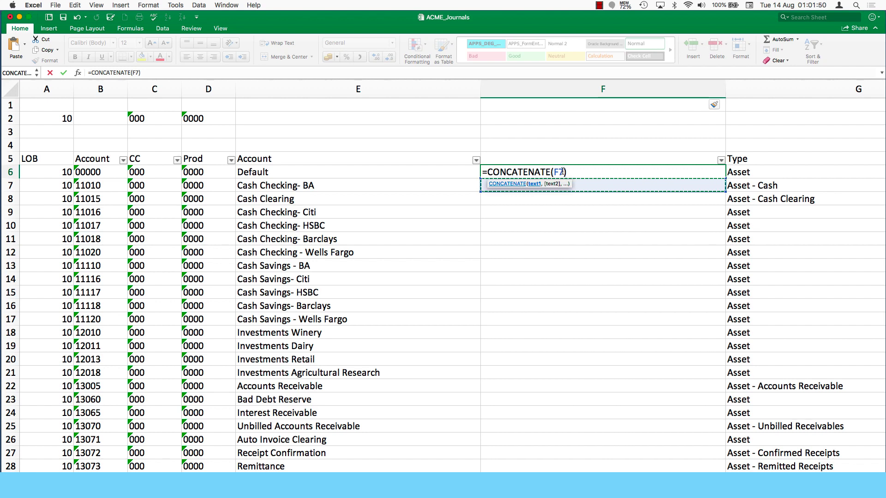
drag(562, 171, 555, 169)
text(")
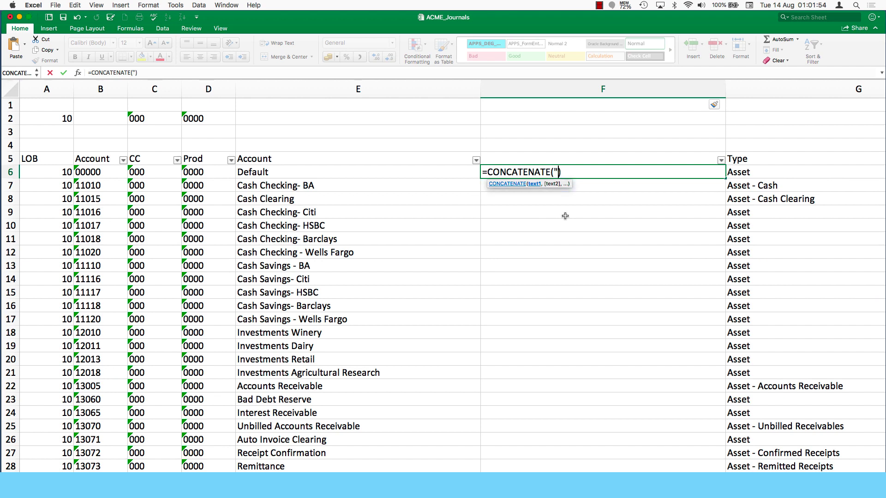
text(Jan-18 - ")
text(,)
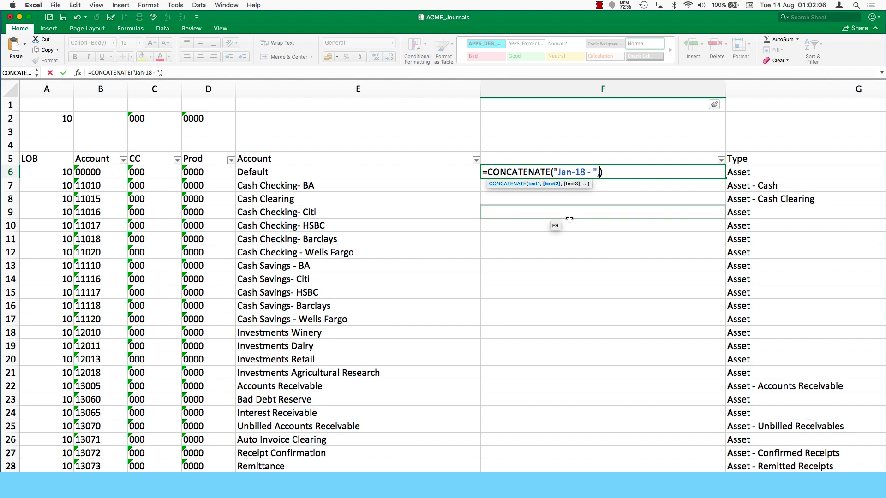
click(287, 171)
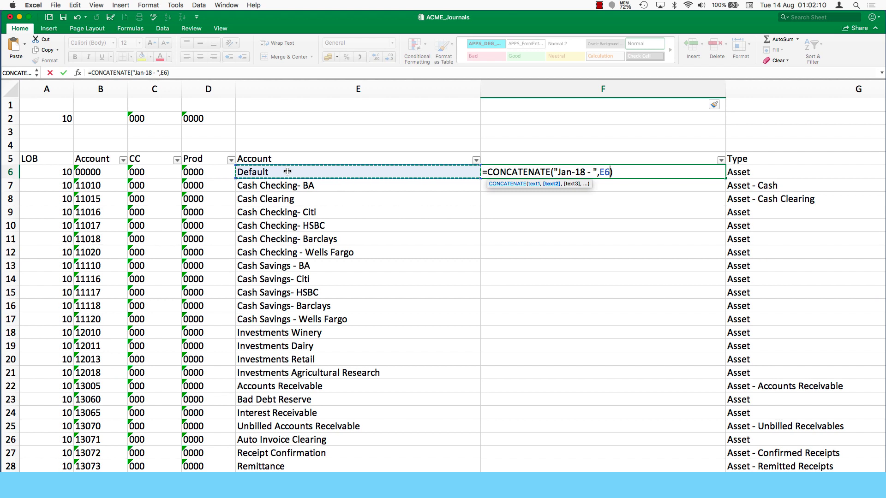
key(Return)
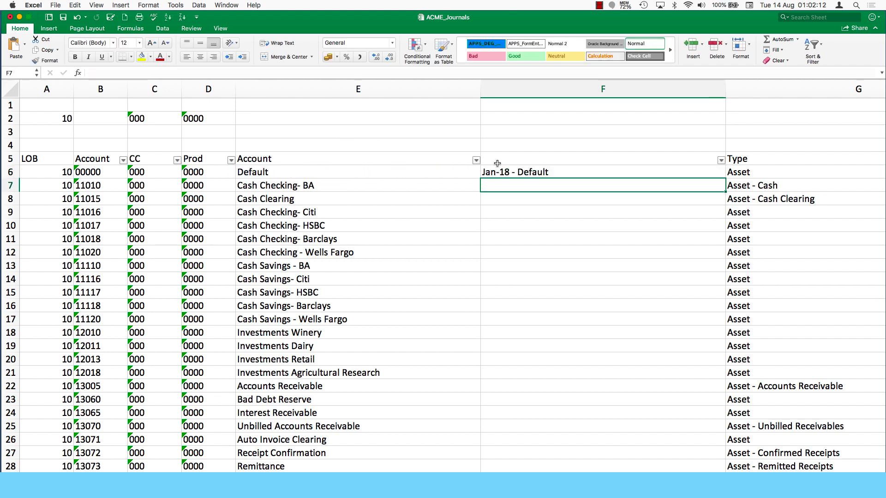
- Fill the Jan-18 description formula down column F for every account row
click(534, 170)
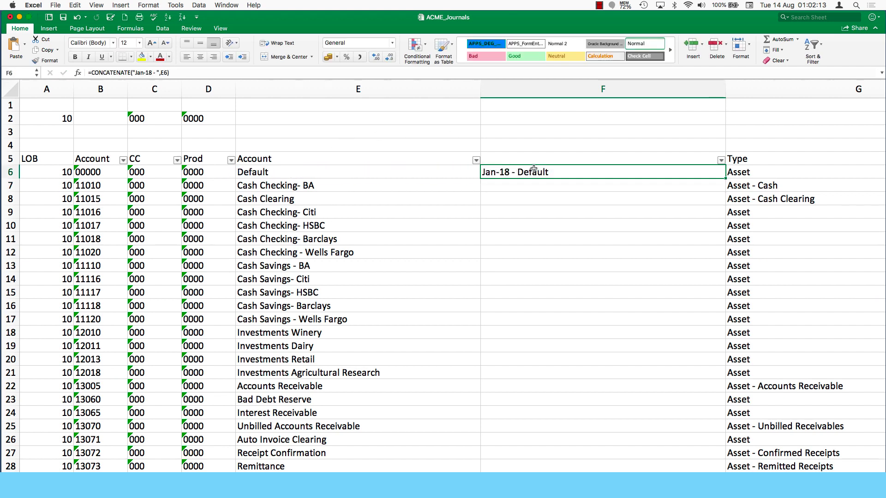
double_click(724, 178)
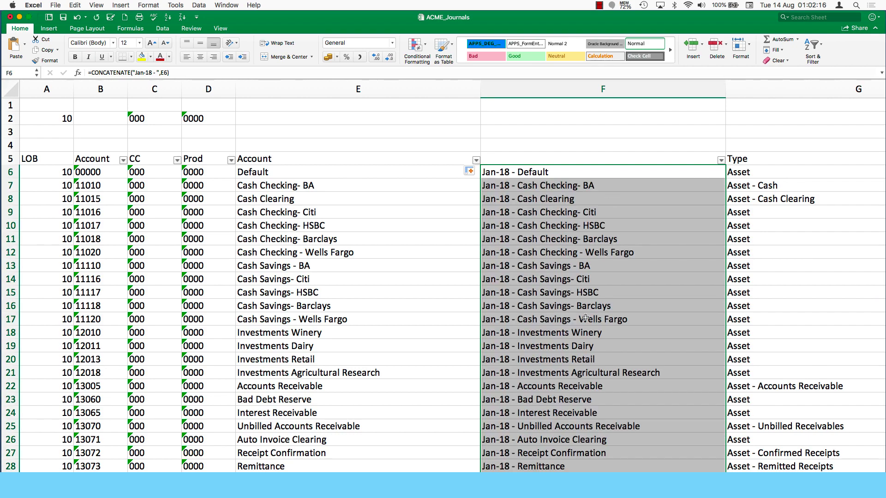
scroll(585, 318, down, 10)
scroll(585, 318, up, 10)
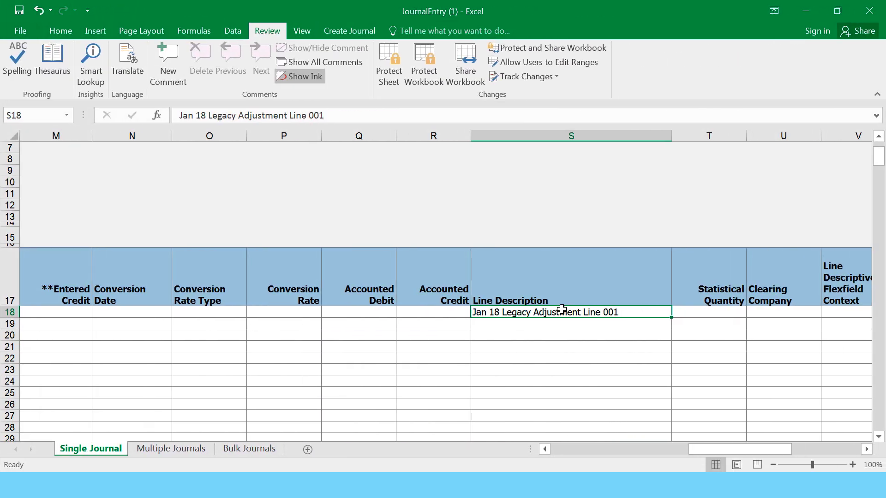
- Paste the Jan-18 account descriptions into Line Description from S18 and review them
key(ctrl+v)
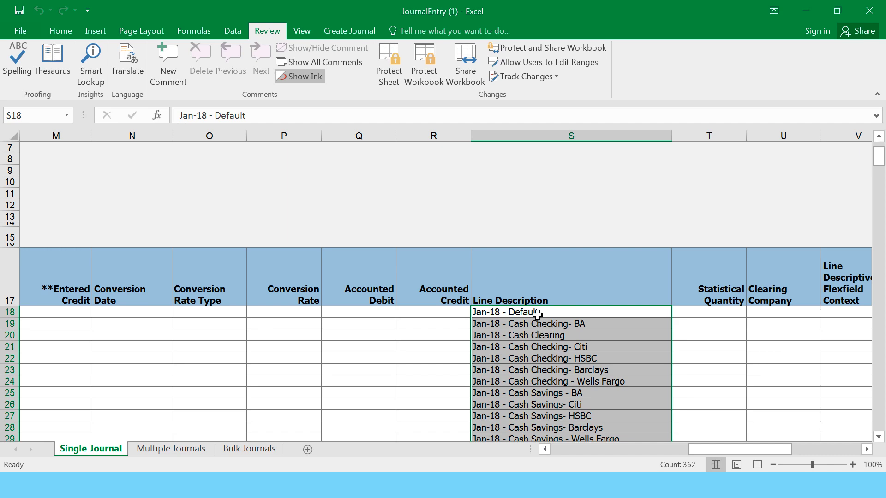
click(537, 316)
scroll(571, 358, down, 2)
scroll(570, 359, down, 20)
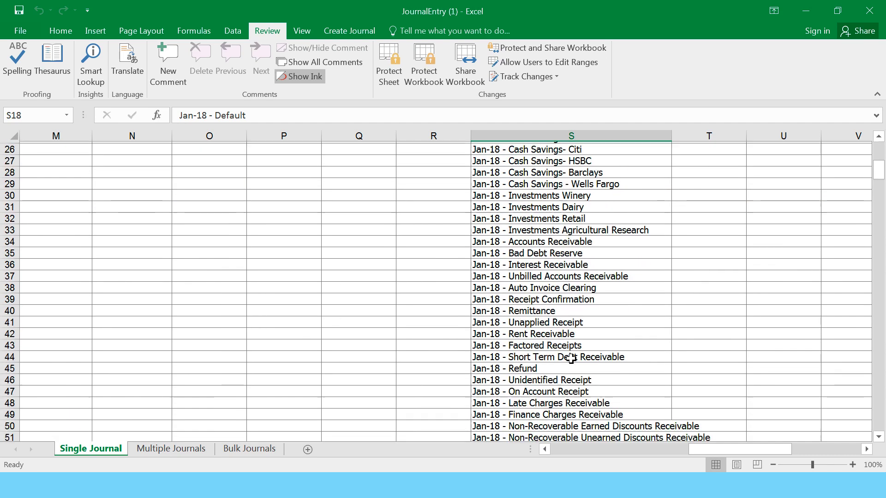
scroll(570, 359, down, 4)
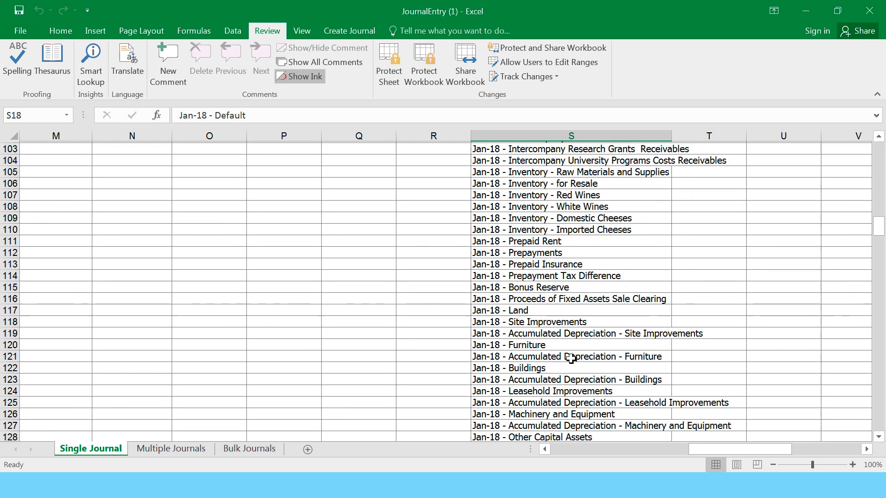
scroll(570, 358, up, 16)
scroll(571, 358, up, 15)
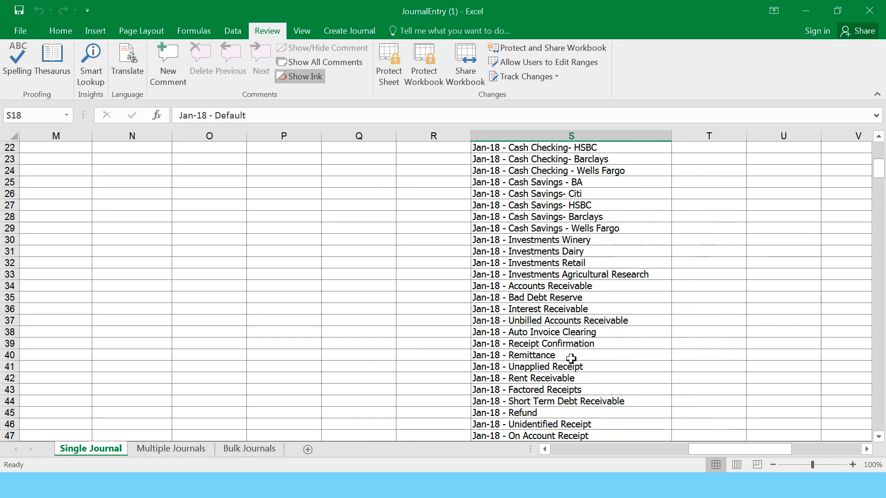
scroll(570, 358, down, 3)
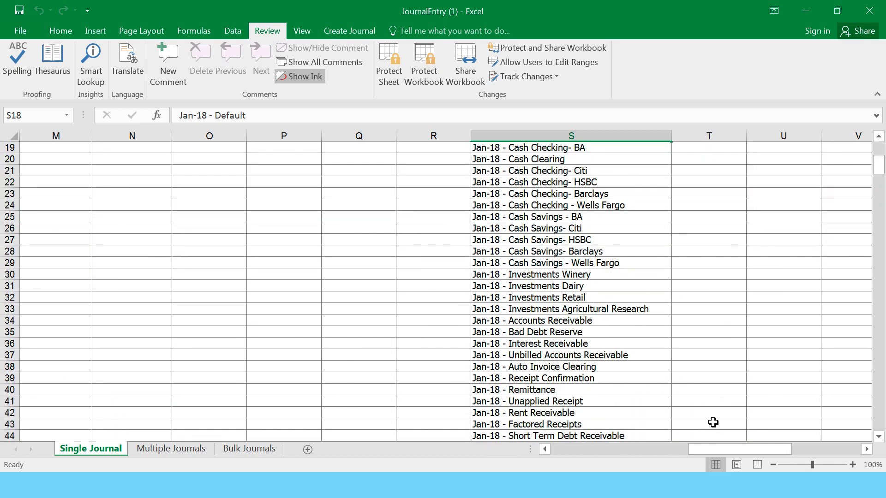
drag(711, 449, 628, 445)
scroll(676, 353, down, 12)
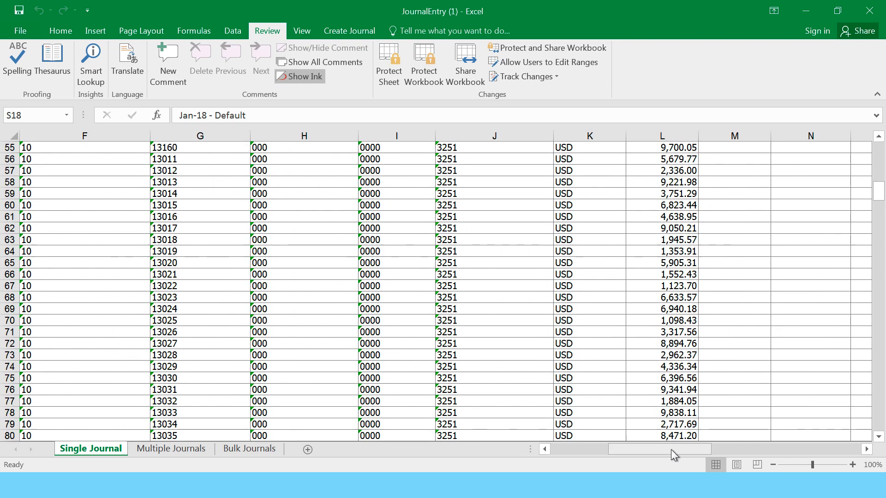
- Delete rows 220–226, which lack cost centre values
drag(679, 448, 610, 448)
scroll(592, 362, down, 20)
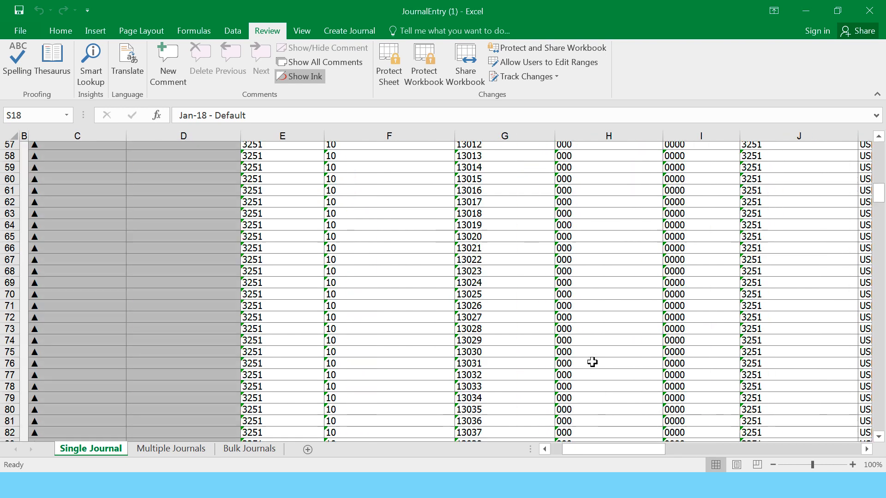
scroll(592, 362, down, 20)
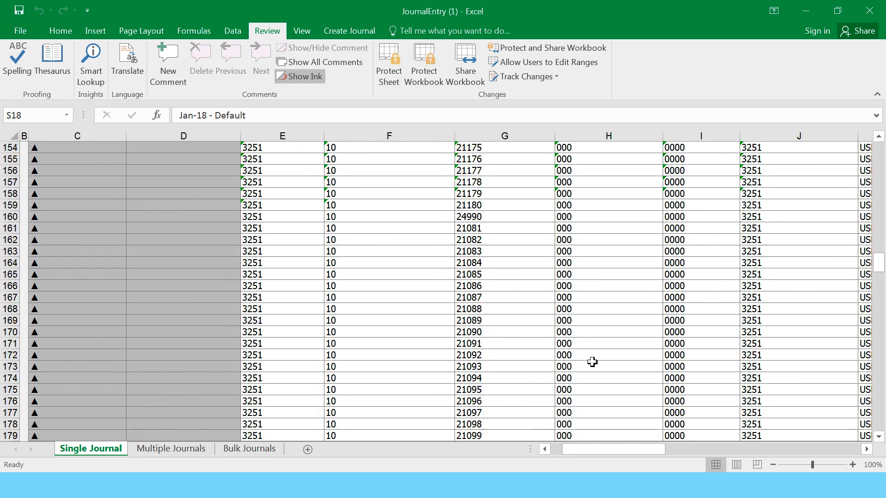
scroll(592, 362, up, 8)
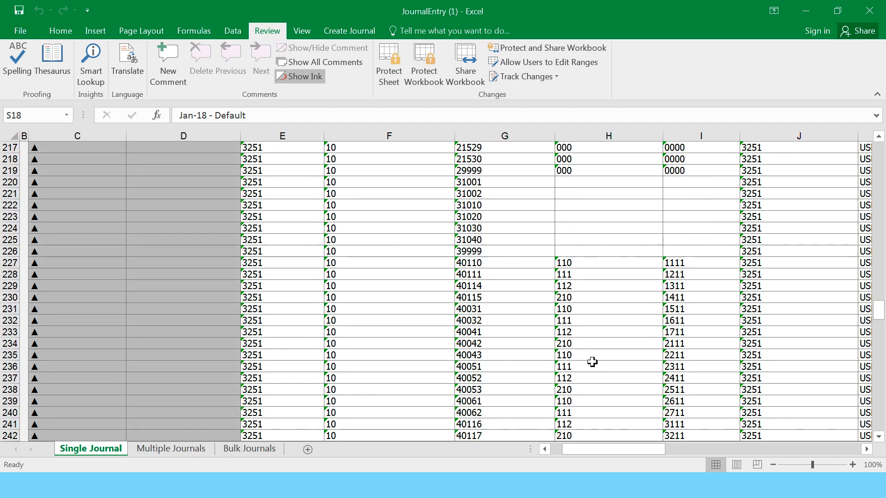
click(581, 283)
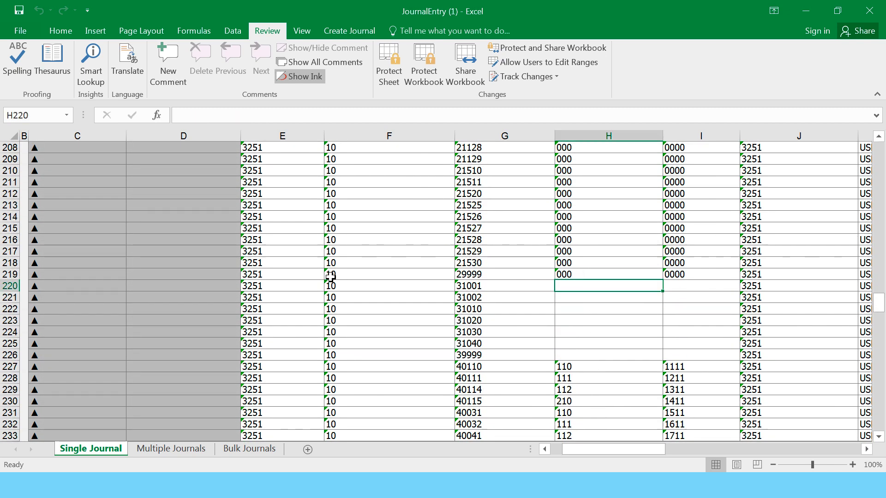
drag(8, 286, 2, 352)
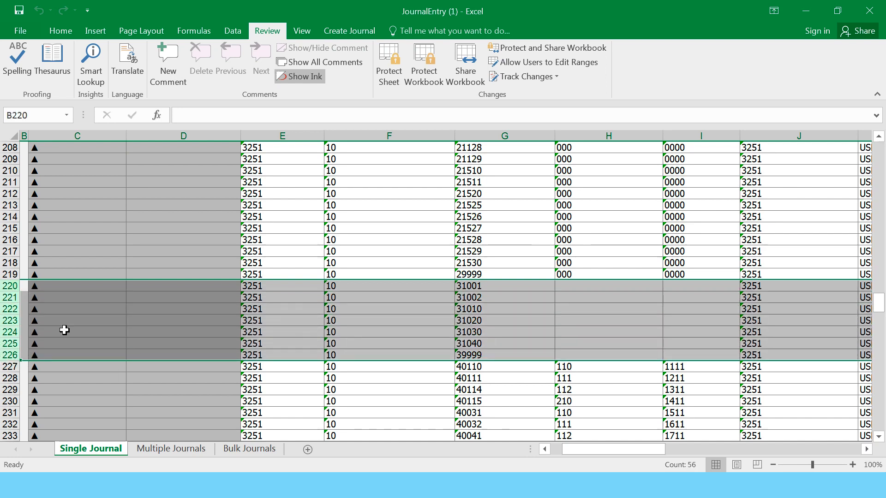
right_click(375, 309)
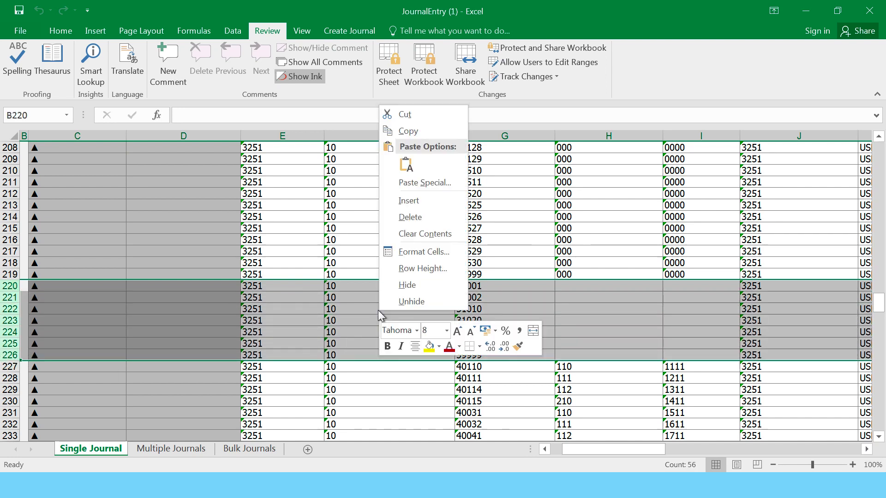
click(427, 217)
- Delete the leftover rows 373–387 without accounts so the journal lines end at 372
scroll(549, 350, down, 20)
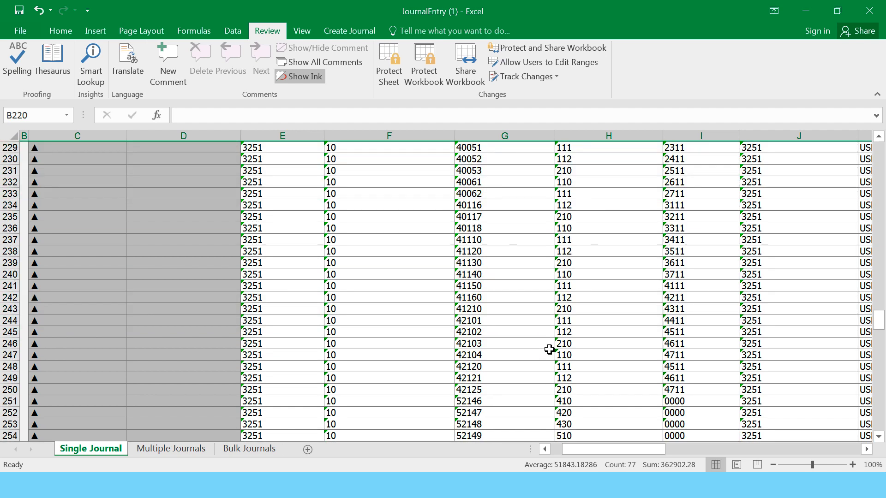
scroll(549, 349, down, 6)
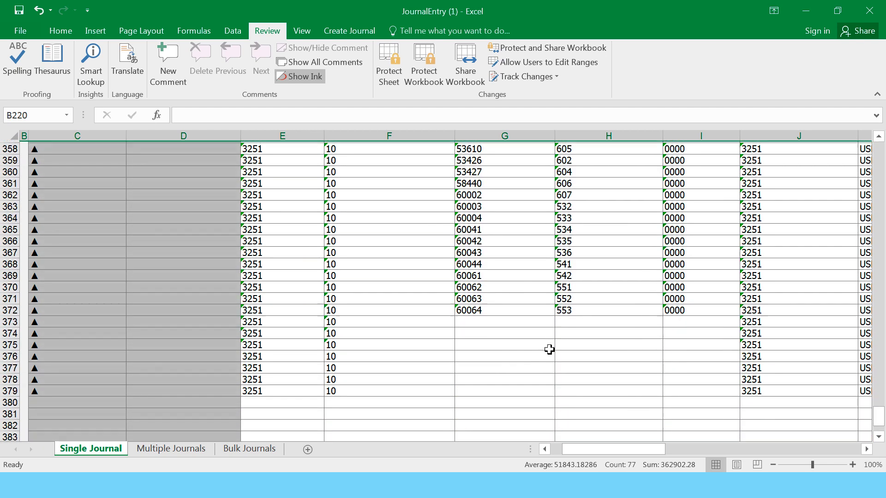
click(454, 321)
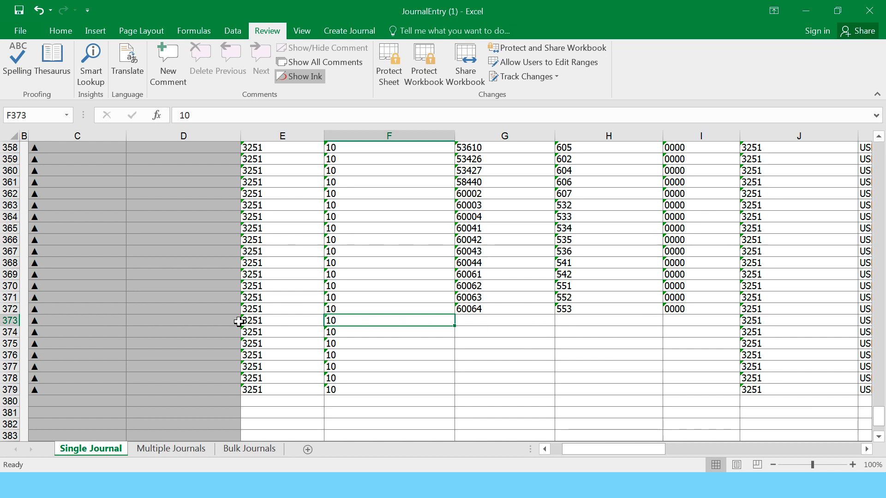
key(Right)
key(Right)
key(Right)
key(Right)
key(Right)
key(Right)
key(Right)
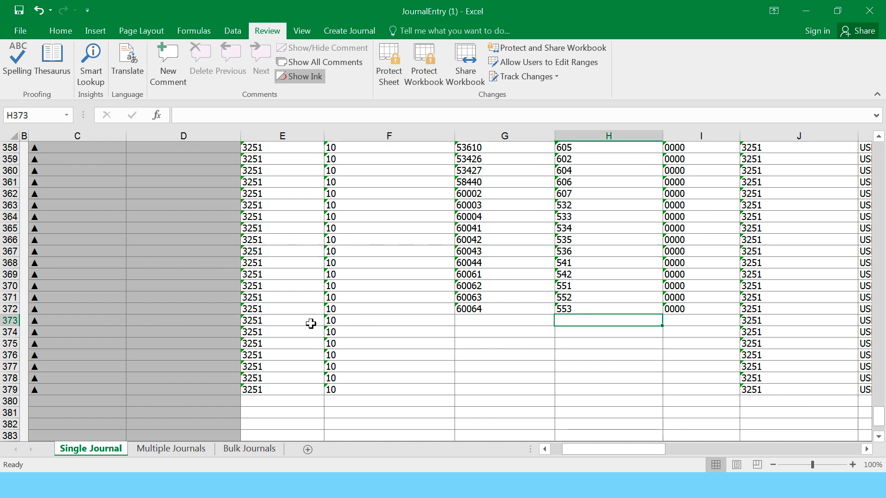
key(Right)
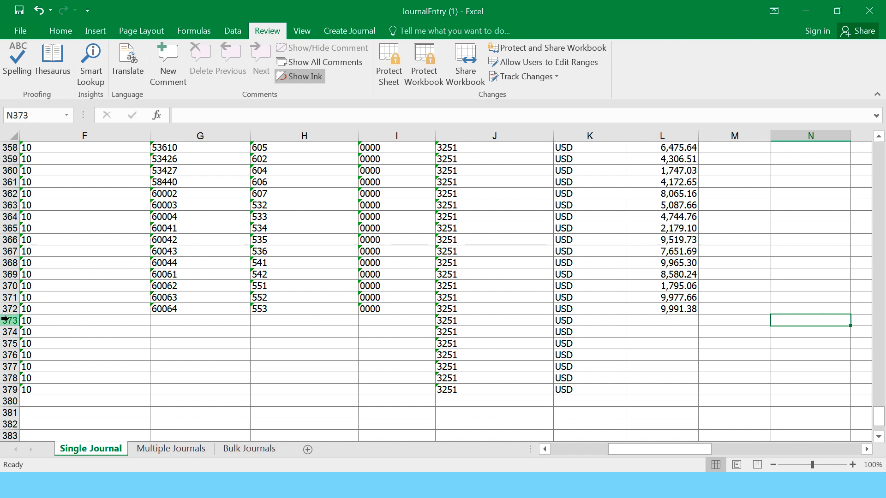
drag(10, 320, 10, 413)
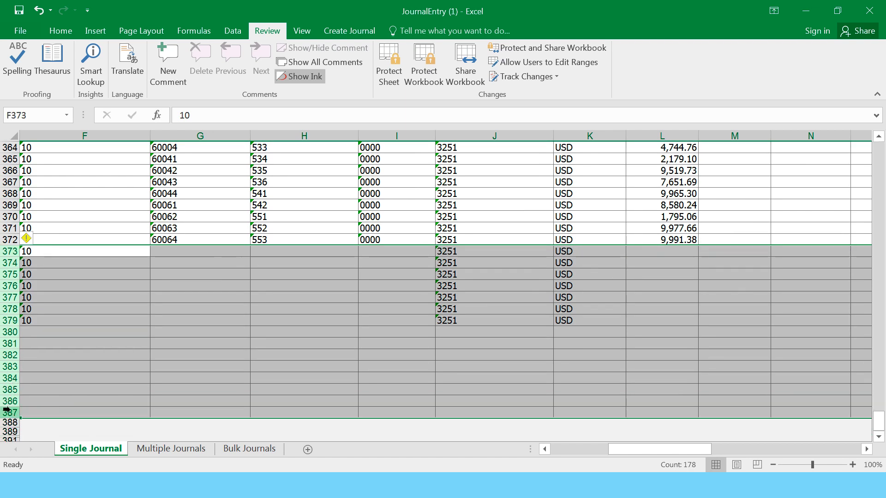
right_click(198, 304)
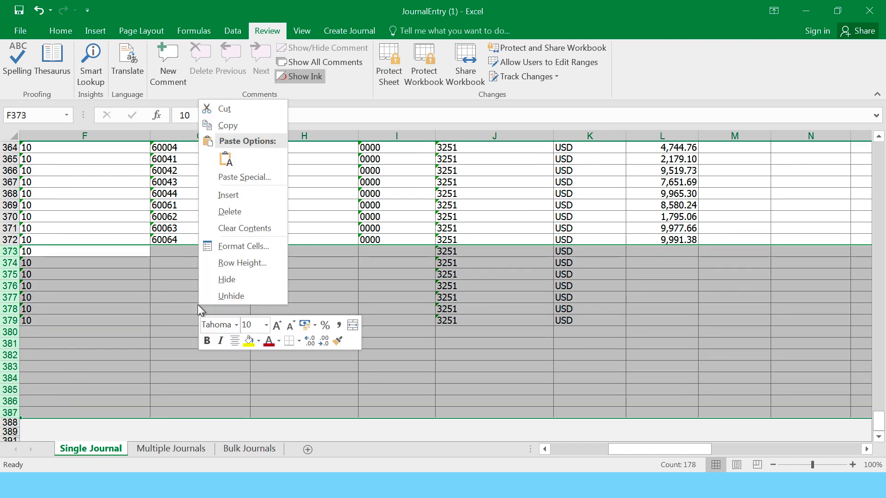
click(240, 212)
click(586, 268)
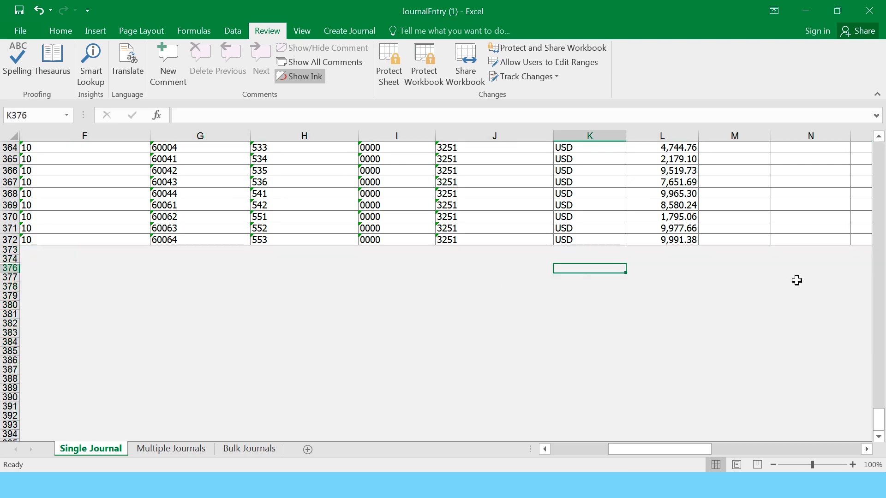
drag(878, 420, 878, 236)
drag(884, 124, 876, 147)
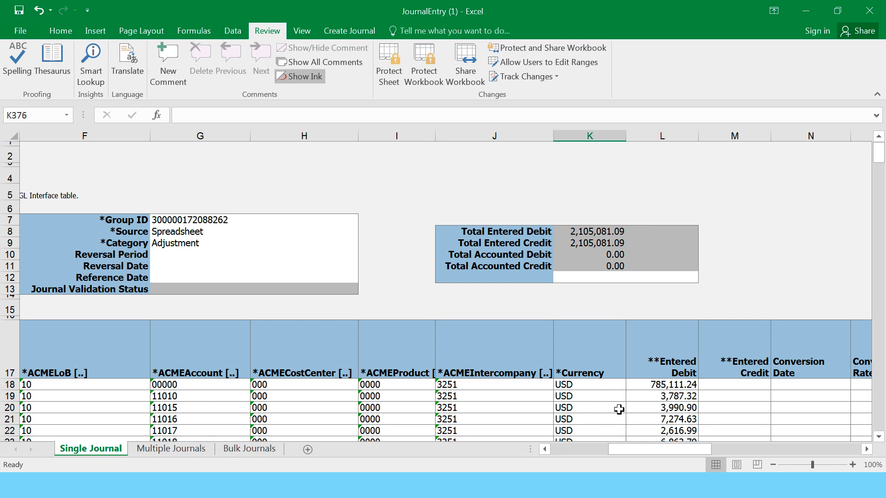
- Review the Legacy Monthly Adjustment header and the first line's LoB 10 value
scroll(619, 409, down, 4)
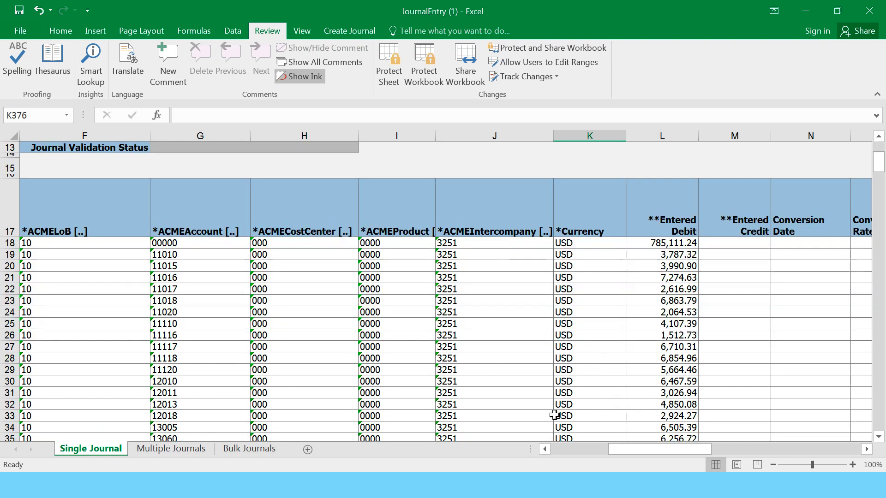
drag(621, 450, 572, 448)
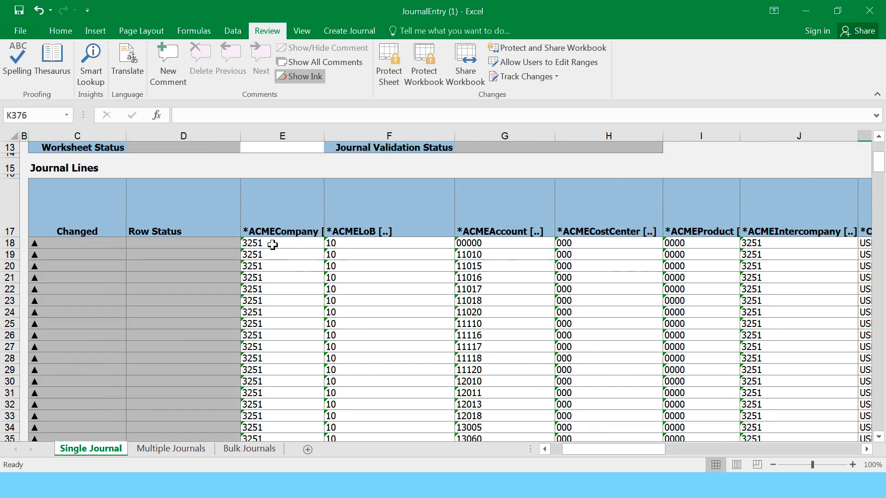
click(350, 242)
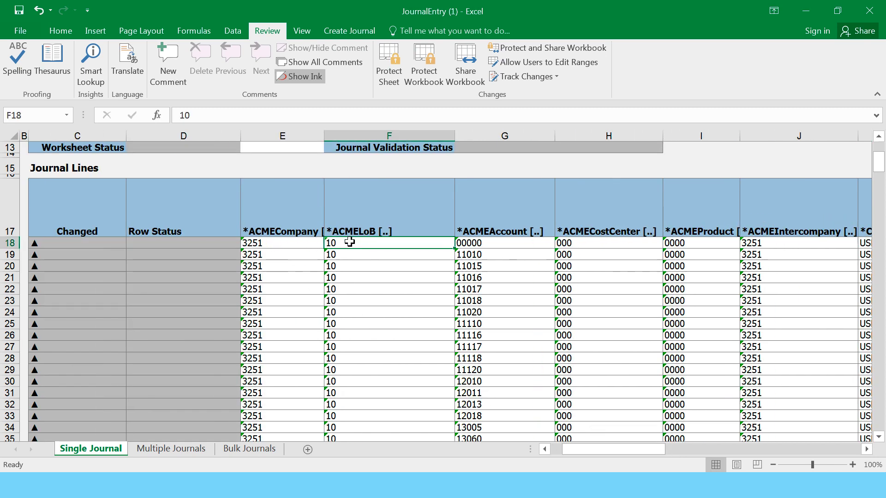
scroll(563, 320, down, 2)
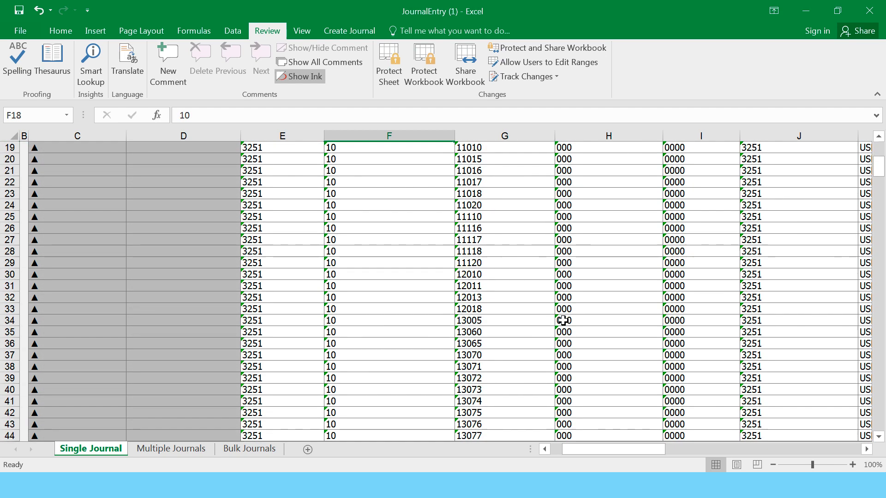
scroll(563, 320, up, 6)
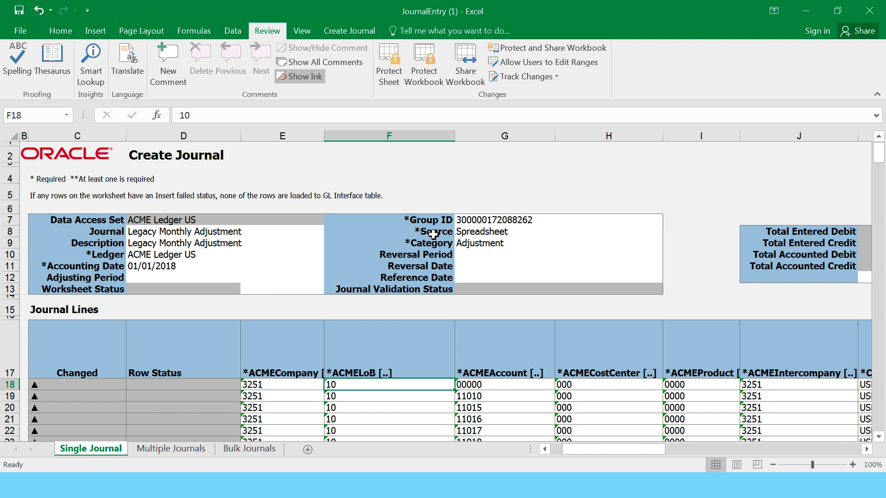
- Submit the journal to Oracle with import and posting, acknowledging process 1386302
click(349, 30)
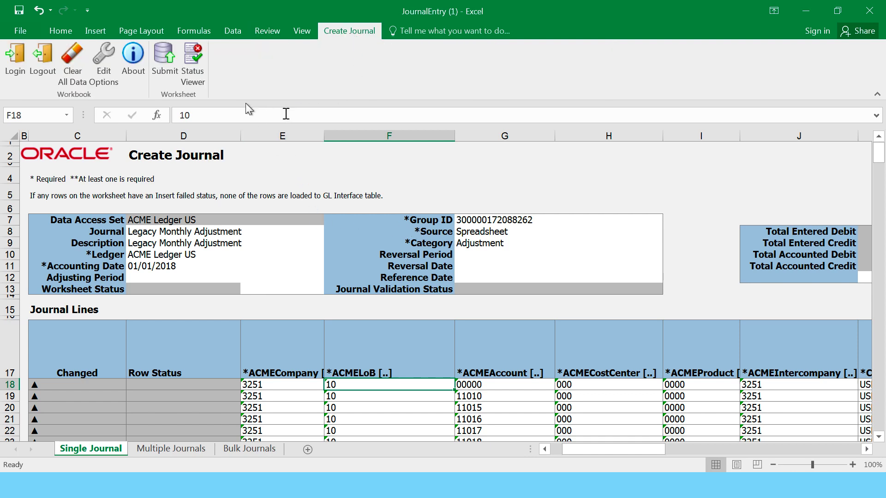
click(164, 57)
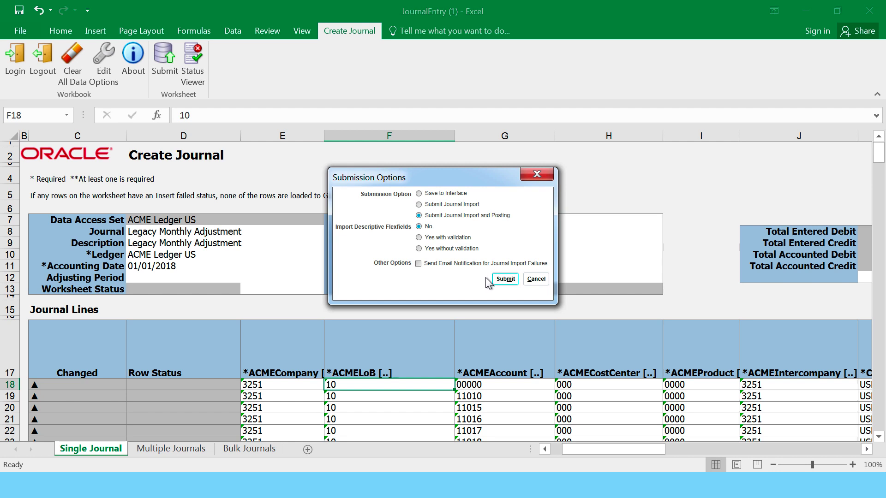
click(506, 280)
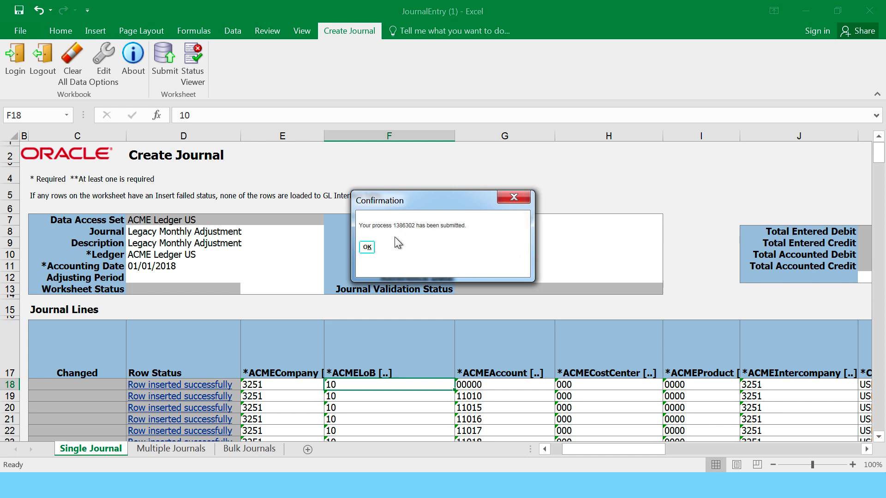
click(367, 248)
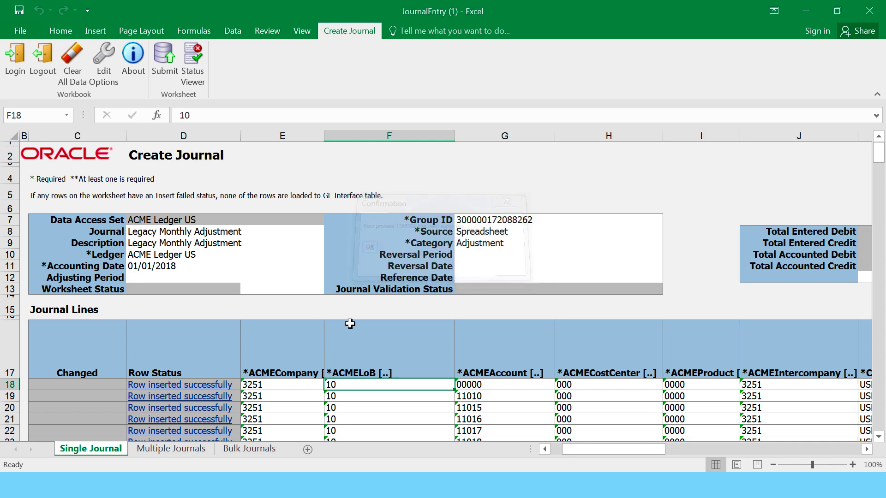
- Confirm every line reads Row inserted successfully and save the workbook
scroll(276, 402, down, 12)
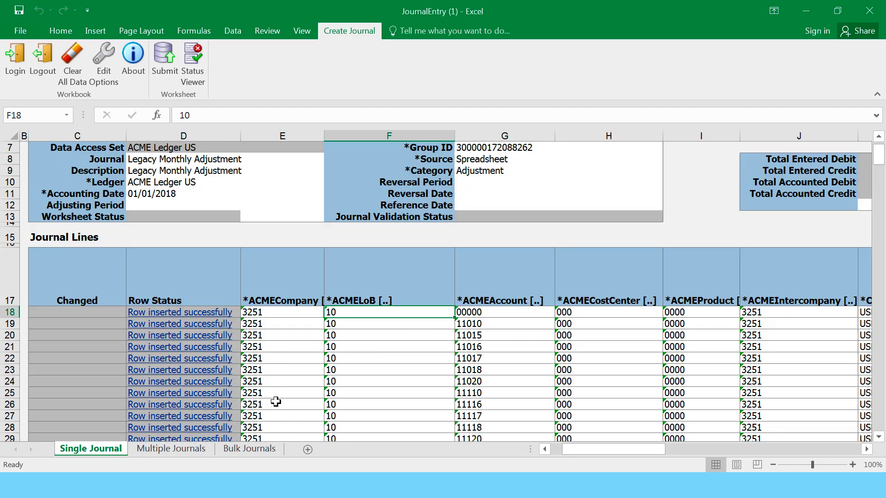
scroll(276, 402, down, 11)
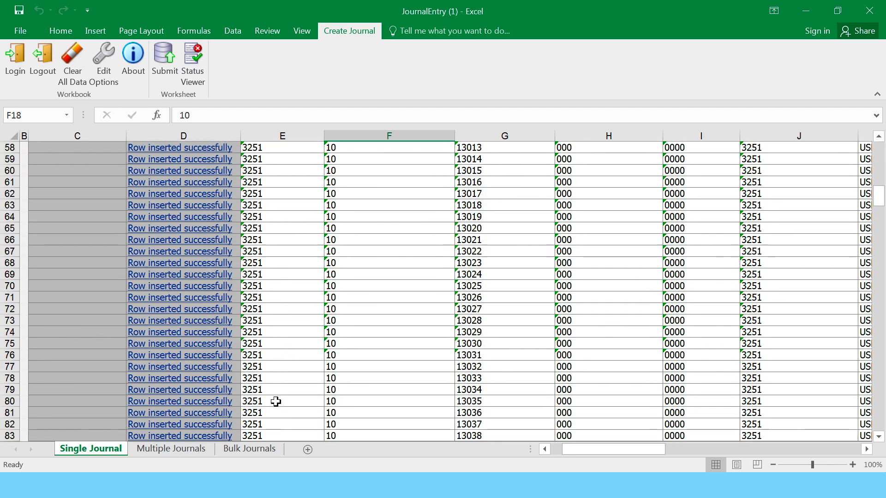
scroll(276, 402, up, 12)
scroll(276, 401, up, 12)
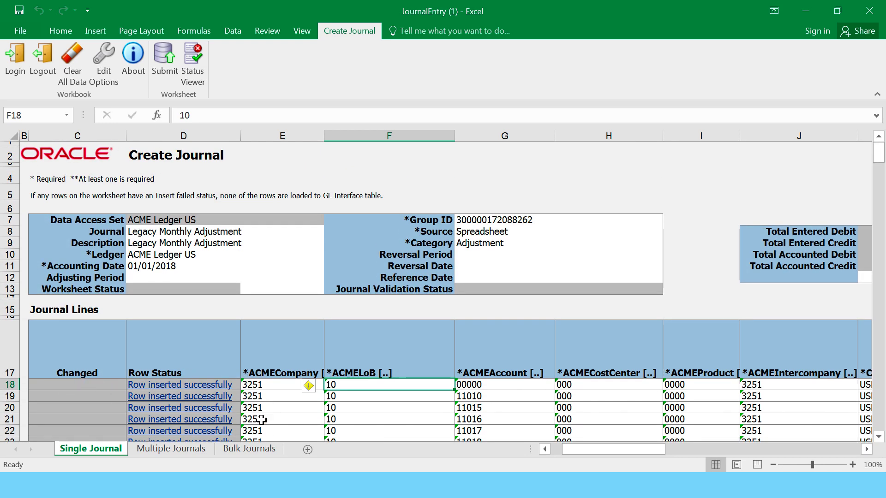
click(20, 10)
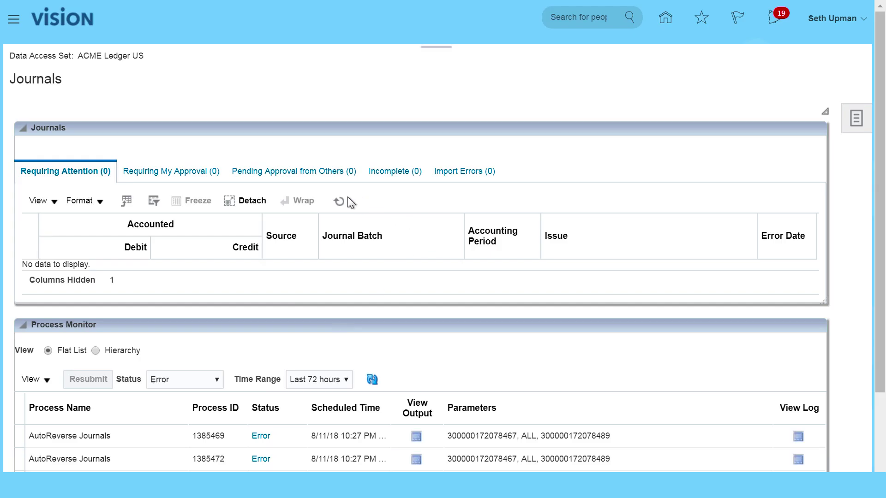
- Check Scheduled Processes: Import Journals: Child 1386302 and Post Journals 1386303 both Succeeded
click(14, 18)
drag(551, 331, 547, 385)
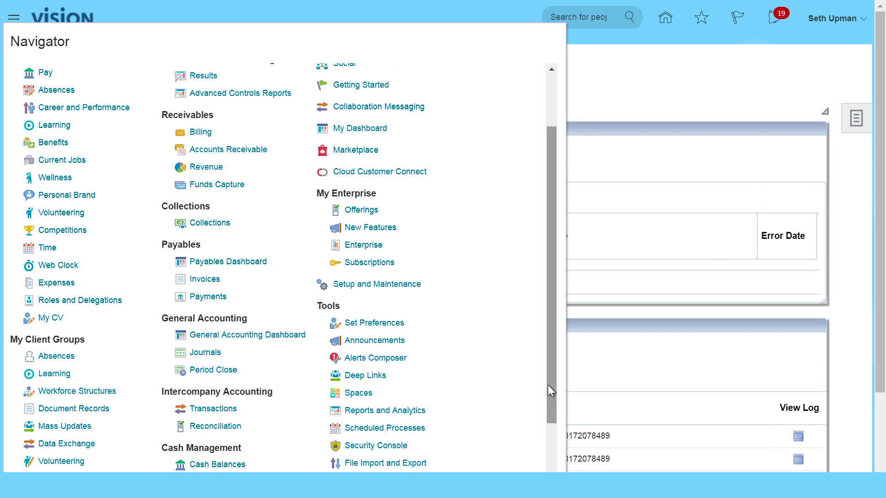
click(386, 428)
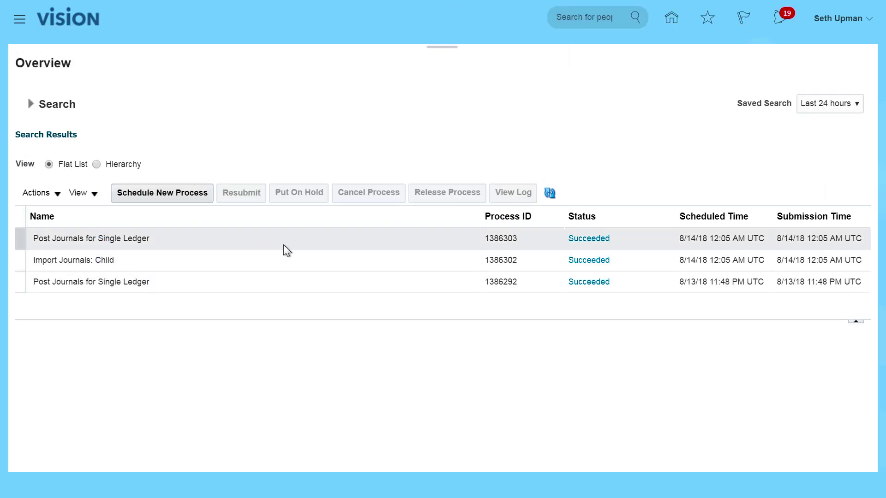
click(551, 194)
click(671, 20)
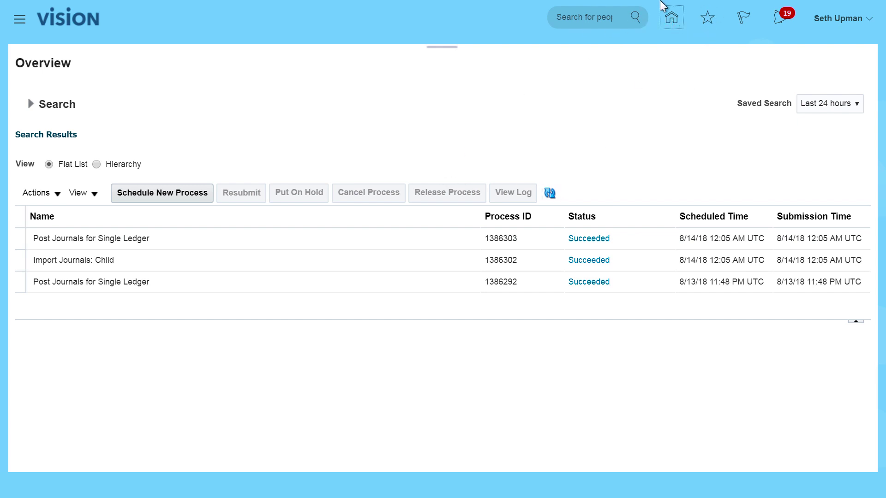
- Go to the General Accounting Journals work area
click(665, 10)
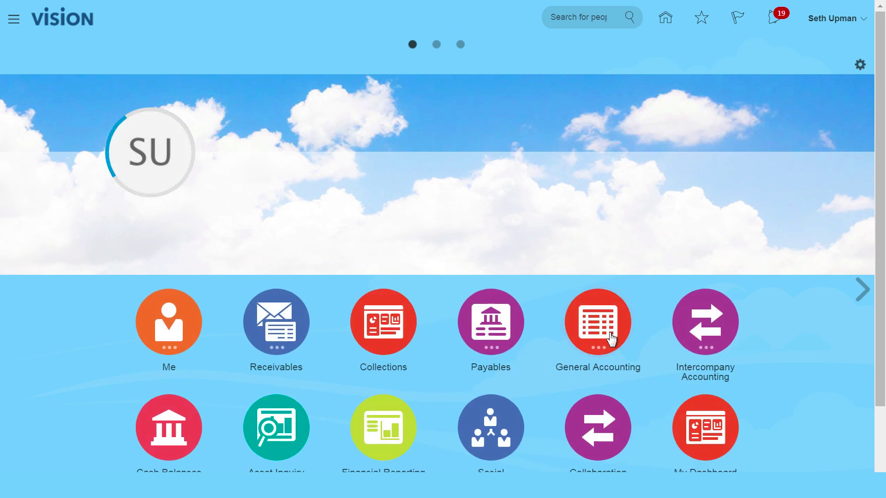
click(609, 329)
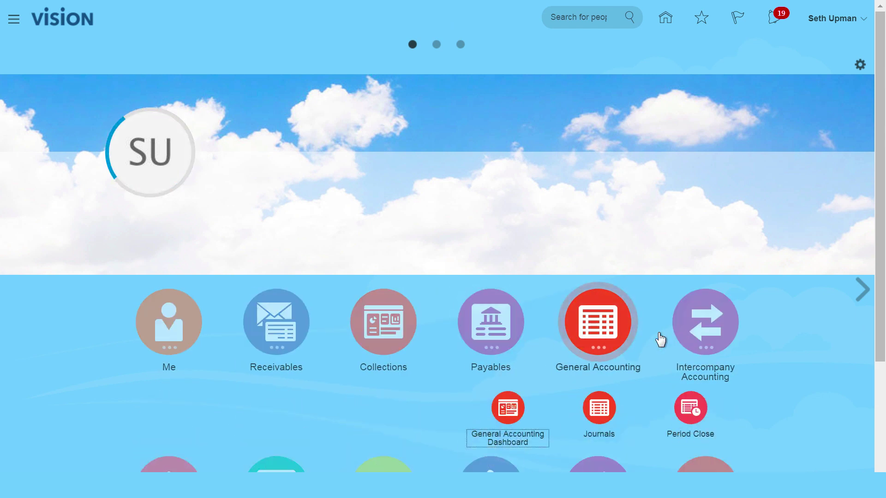
click(599, 409)
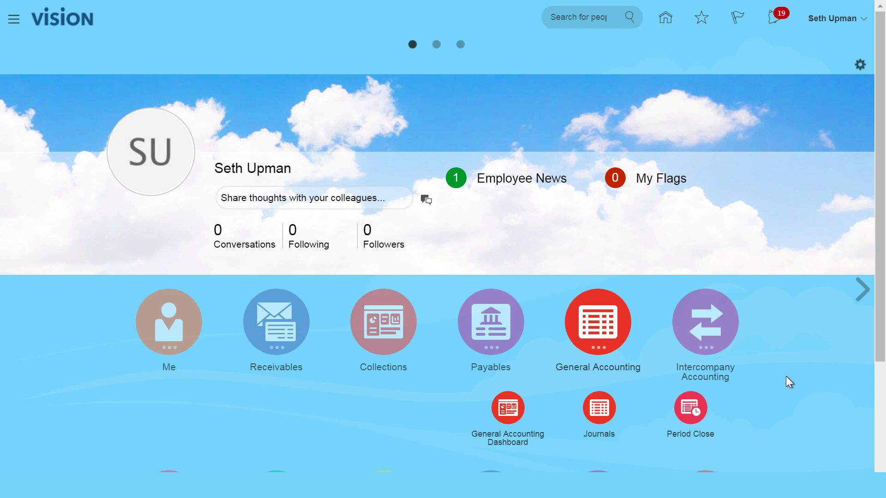
click(604, 414)
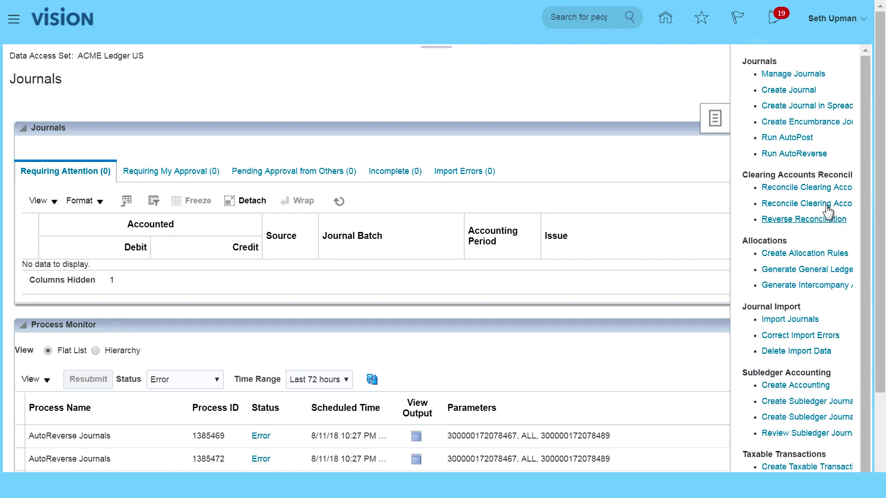
click(607, 359)
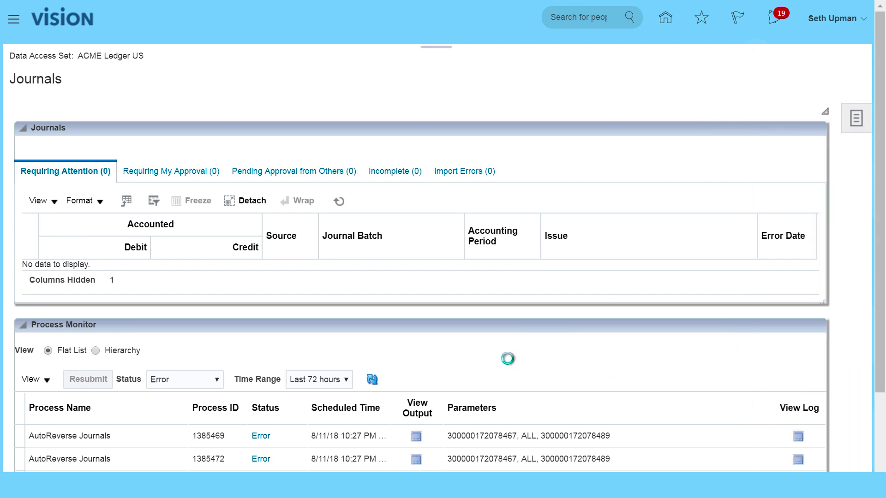
- Filter the Process Monitor to All statuses and refresh to show both Succeeded processes
click(221, 383)
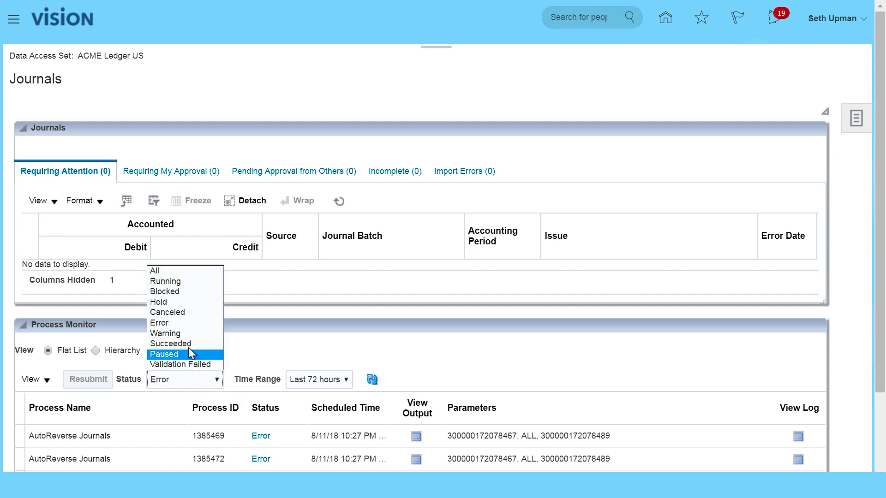
click(181, 274)
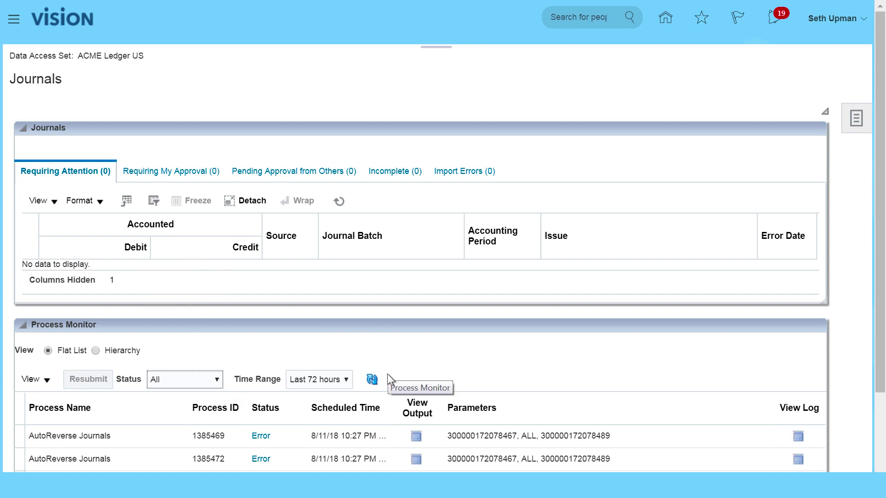
click(372, 378)
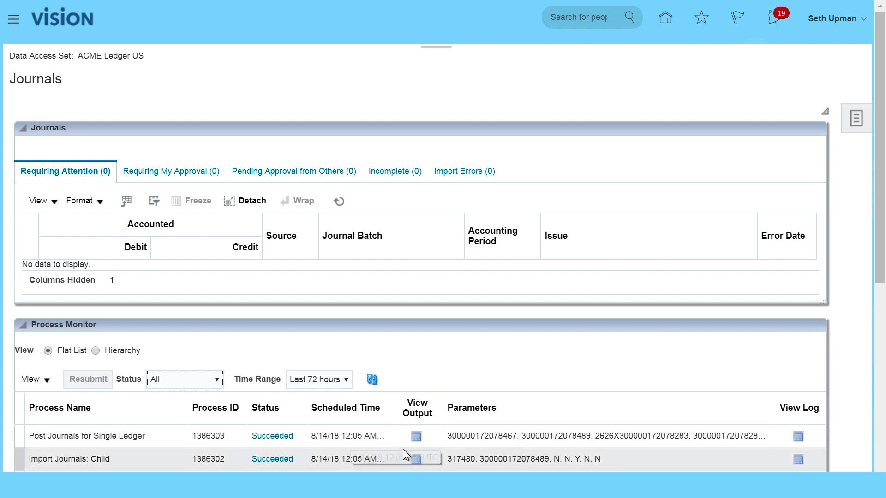
click(856, 119)
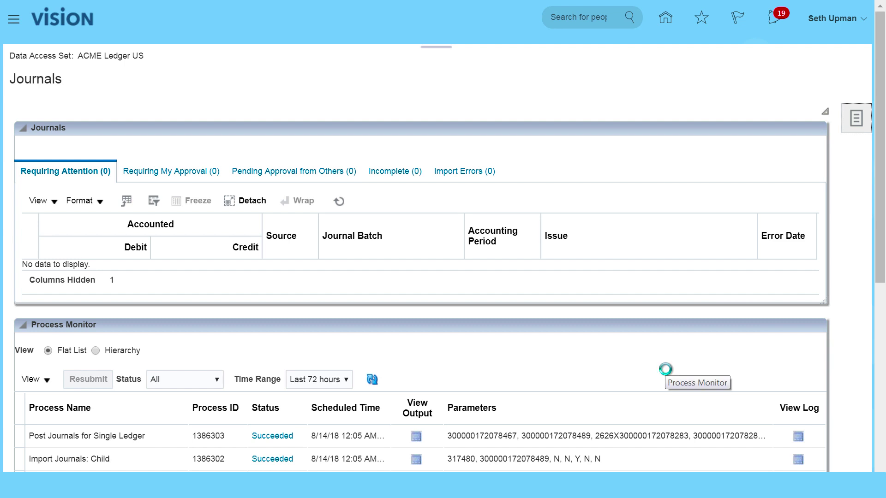
- Search Manage Journals for accounting period Jan-18 to confirm the Spreadsheet adjustment is Posted
click(790, 76)
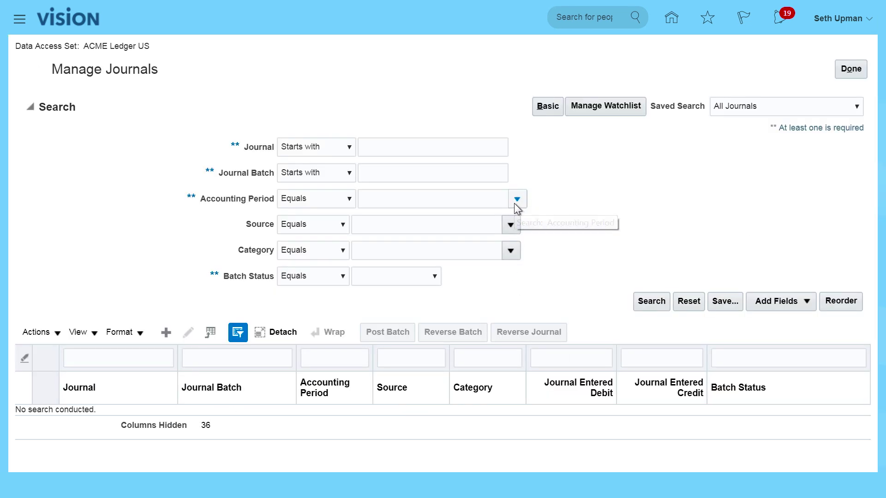
click(514, 202)
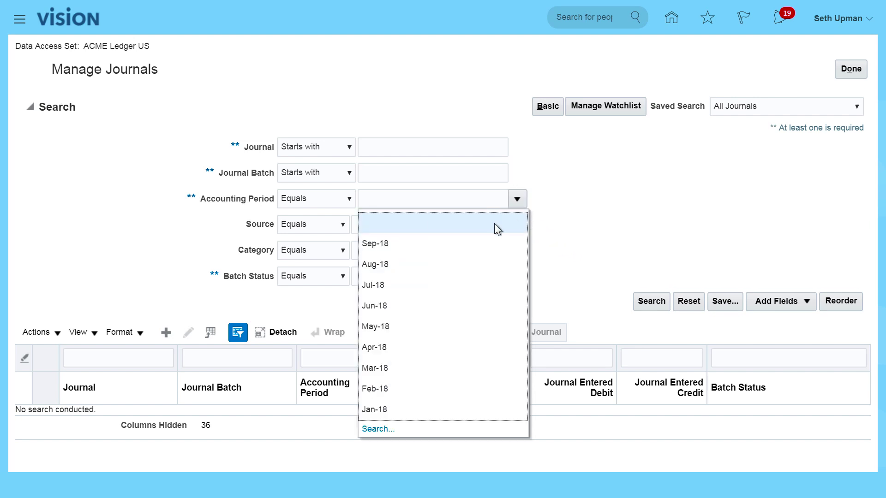
click(383, 410)
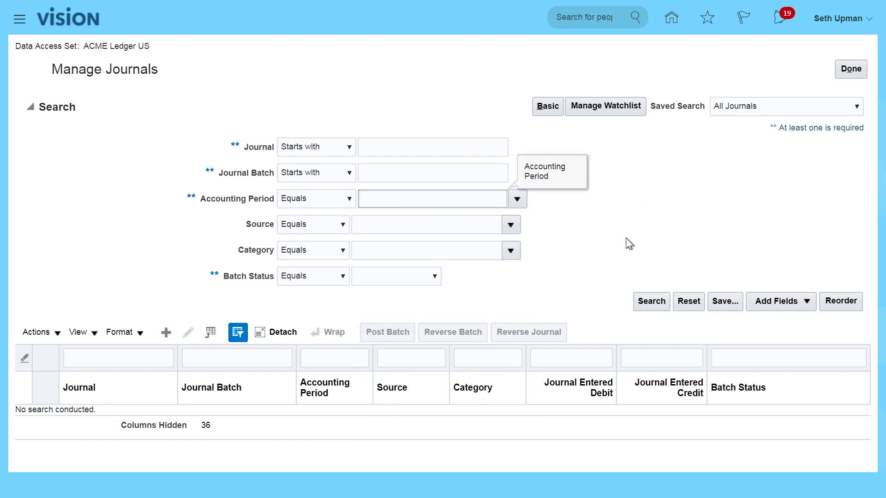
click(660, 292)
click(632, 250)
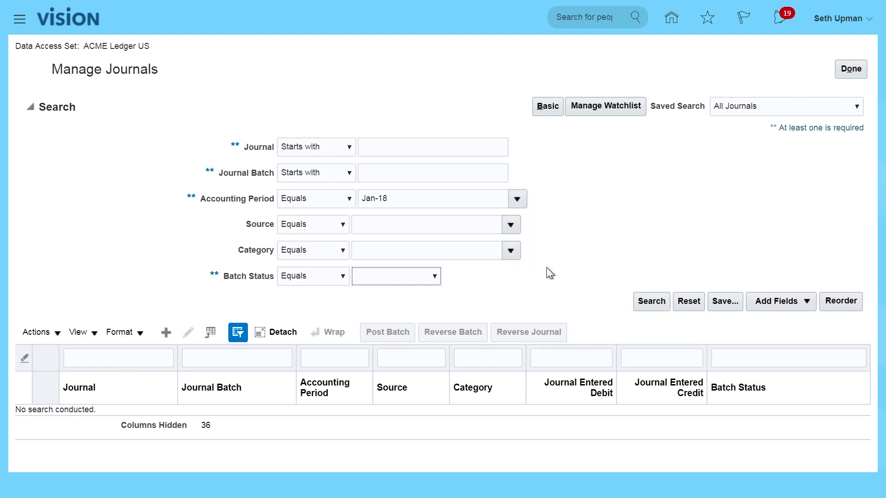
click(649, 301)
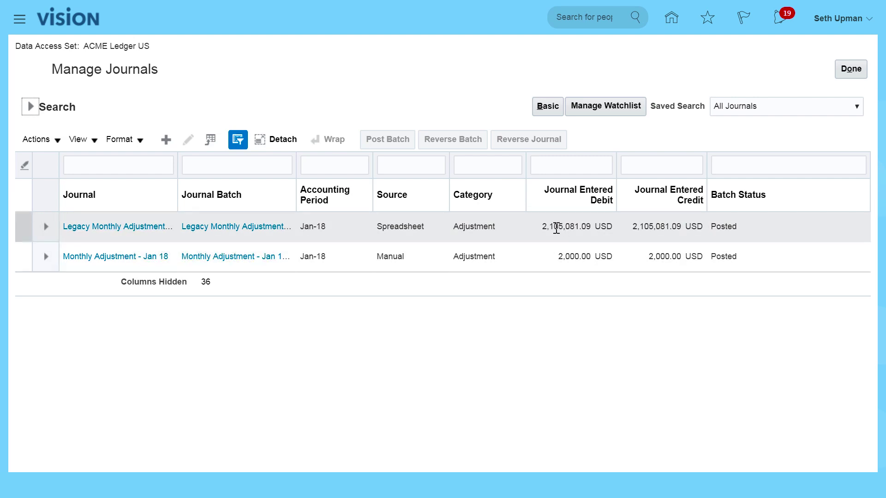
click(95, 227)
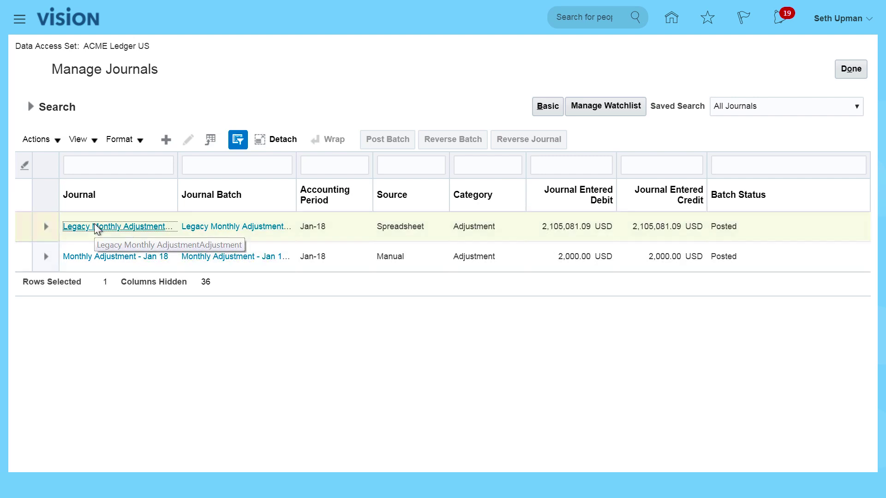
scroll(558, 354, down, 9)
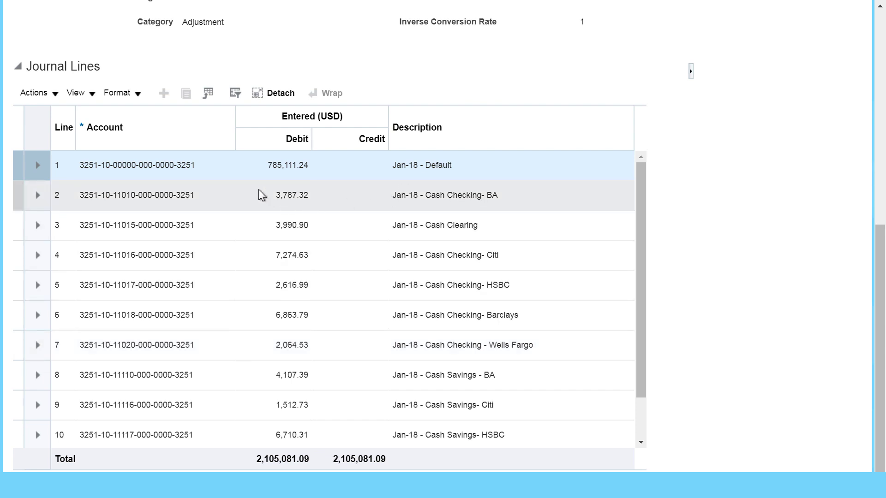
scroll(235, 268, down, 3)
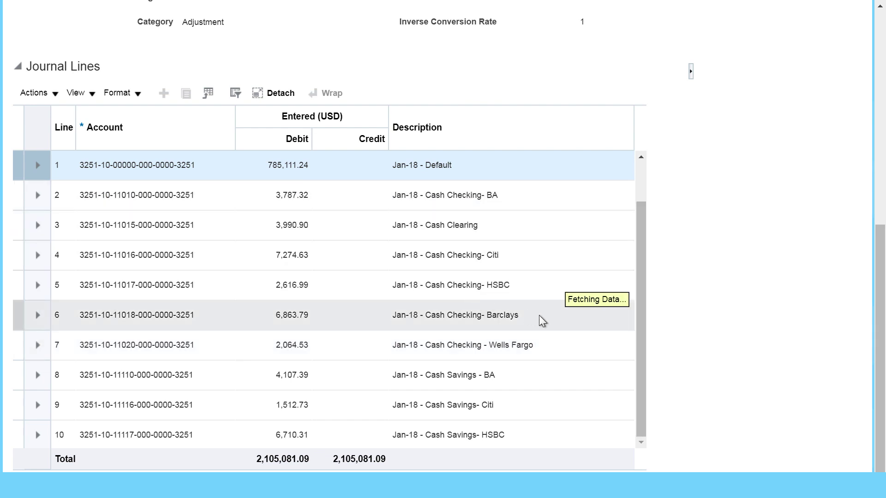
scroll(542, 321, up, 9)
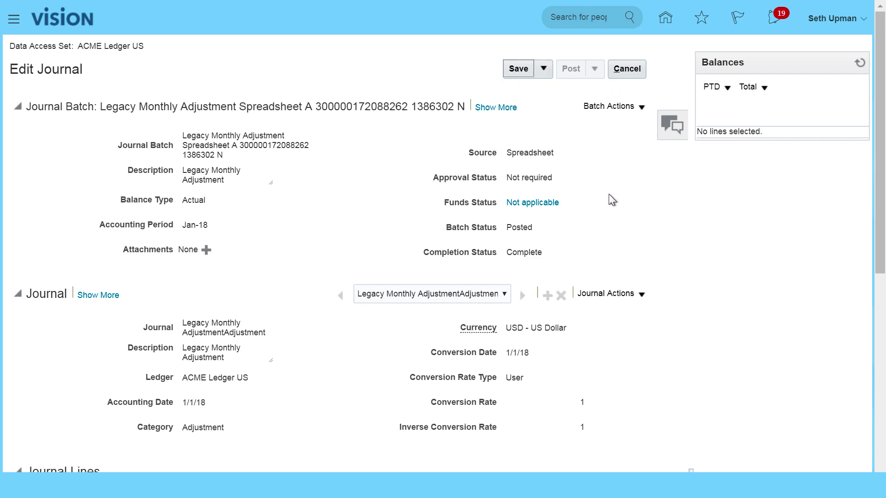
click(629, 70)
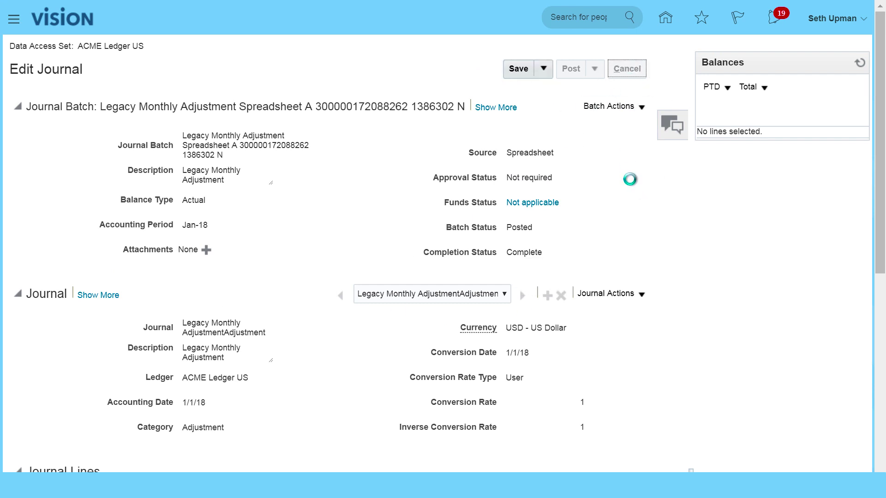